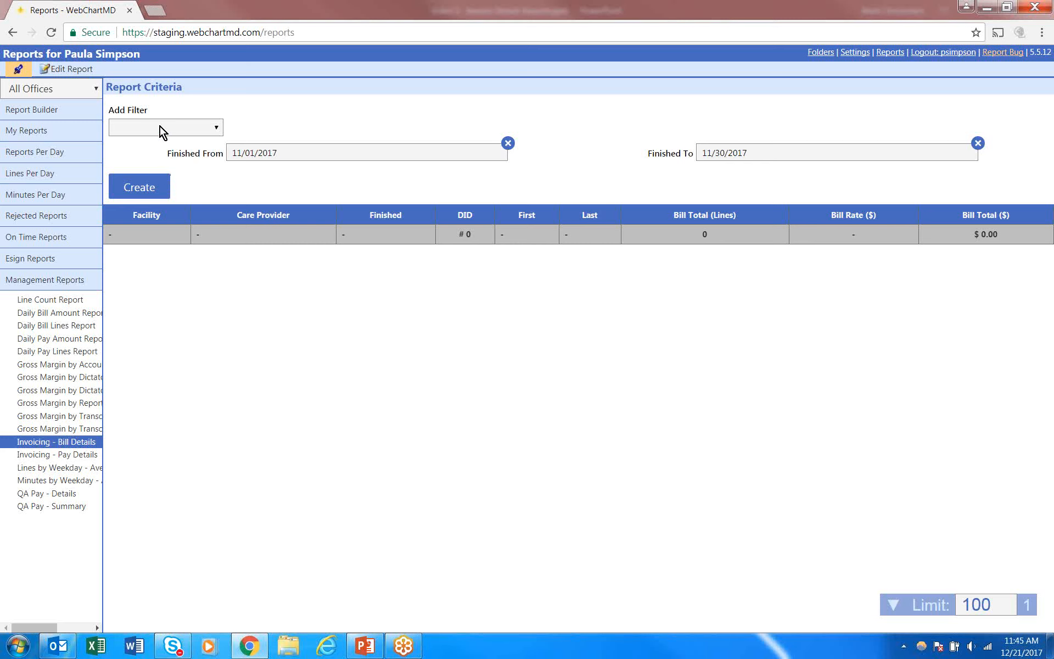
# Add a Facility filter to the Invoicing - Bill Details report and set it to Advanced Orthopaedics
pyautogui.click(160, 127)
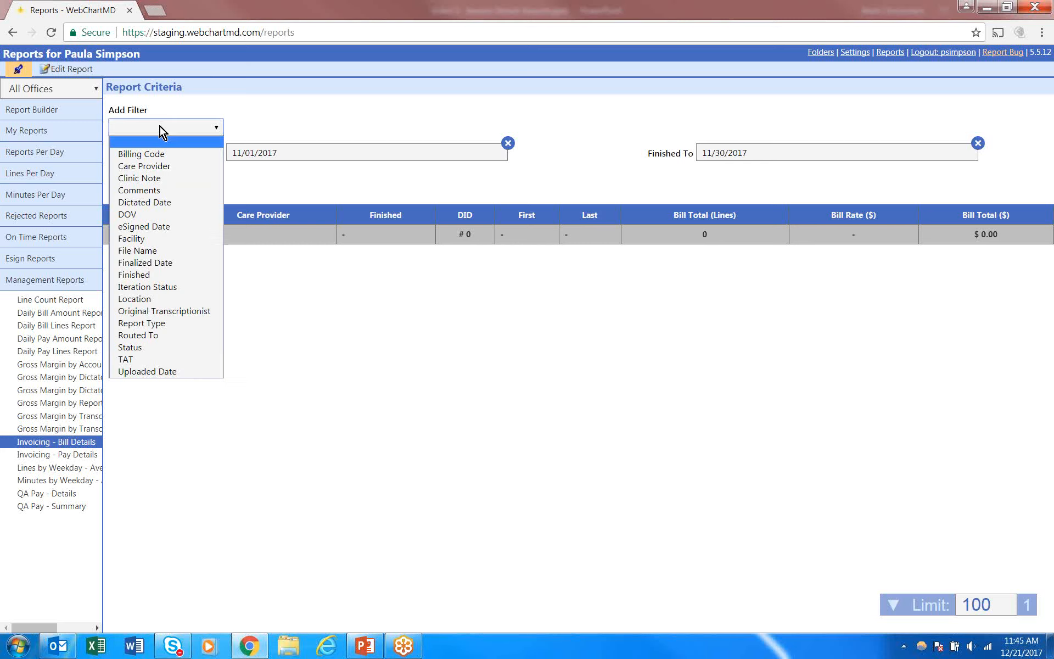
pyautogui.click(142, 239)
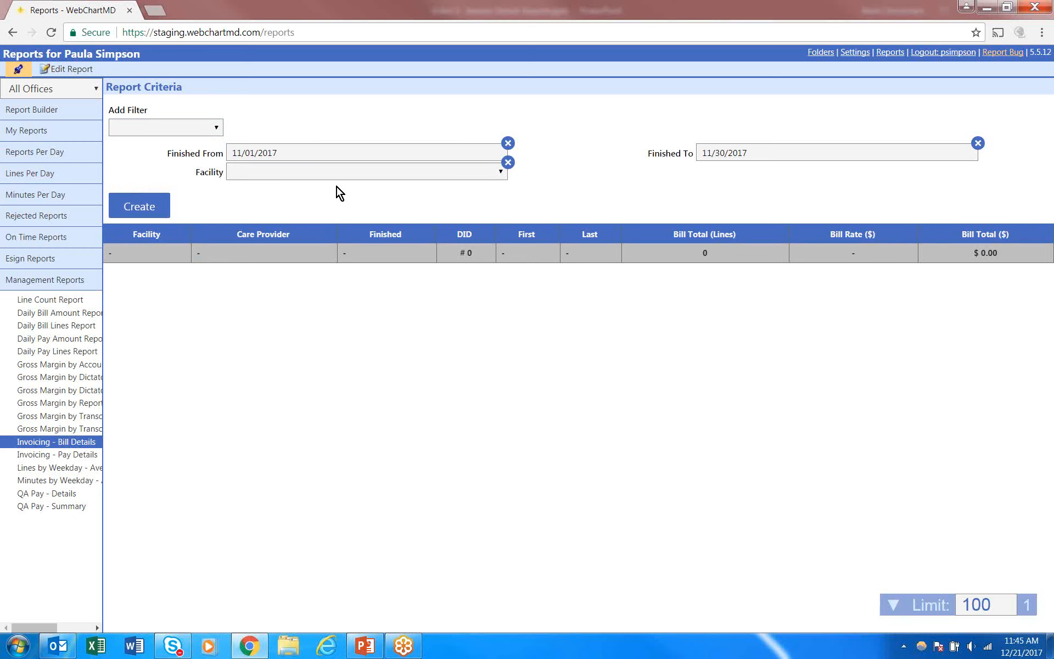
pyautogui.click(297, 175)
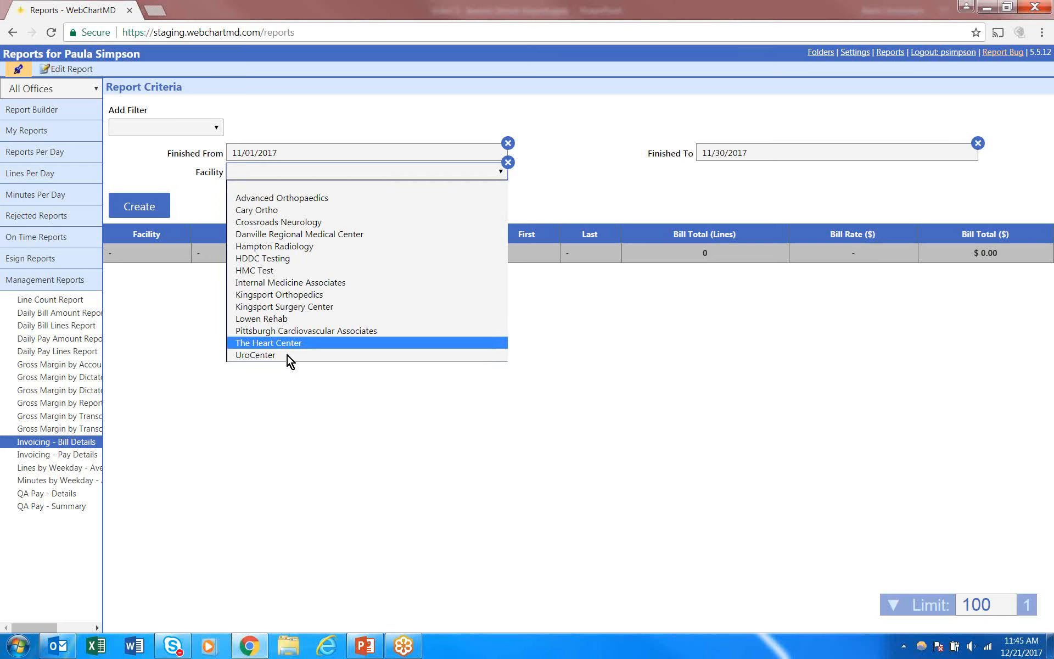
pyautogui.click(333, 198)
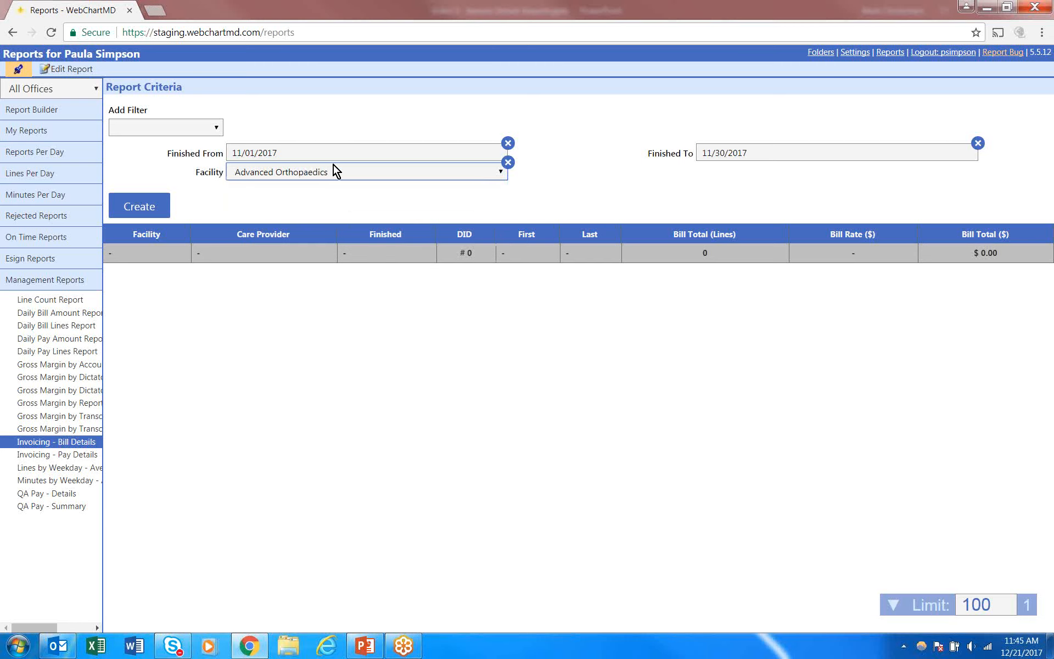
# Set the report's Finished From date to 06/01/2017
pyautogui.click(336, 154)
pyautogui.click(313, 215)
pyautogui.click(314, 216)
pyautogui.click(314, 216)
pyautogui.click(314, 216)
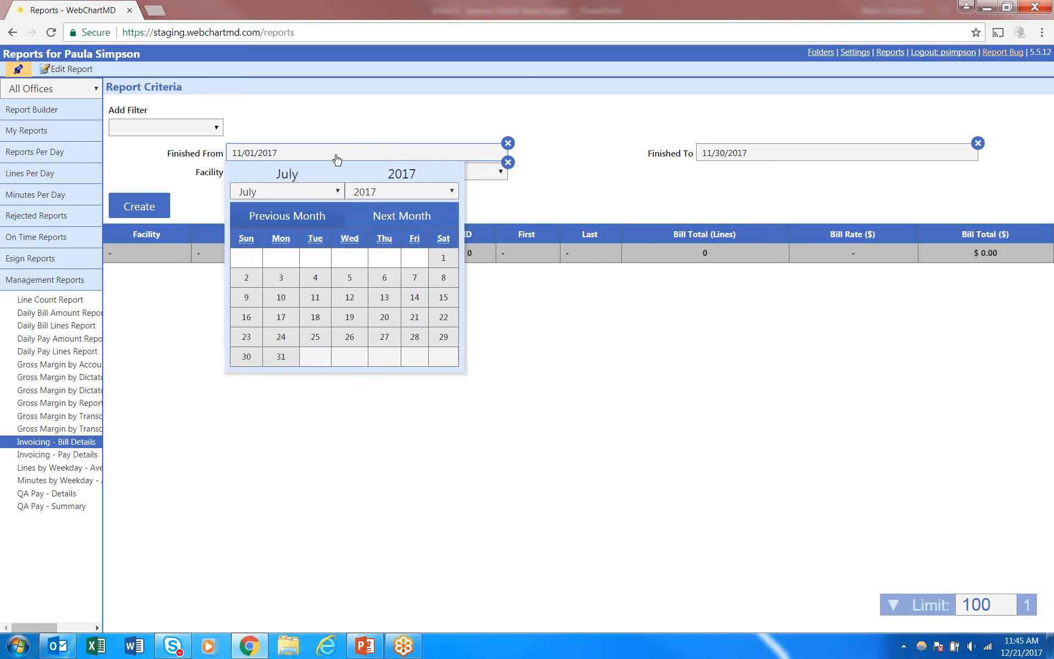
pyautogui.click(314, 216)
pyautogui.click(387, 258)
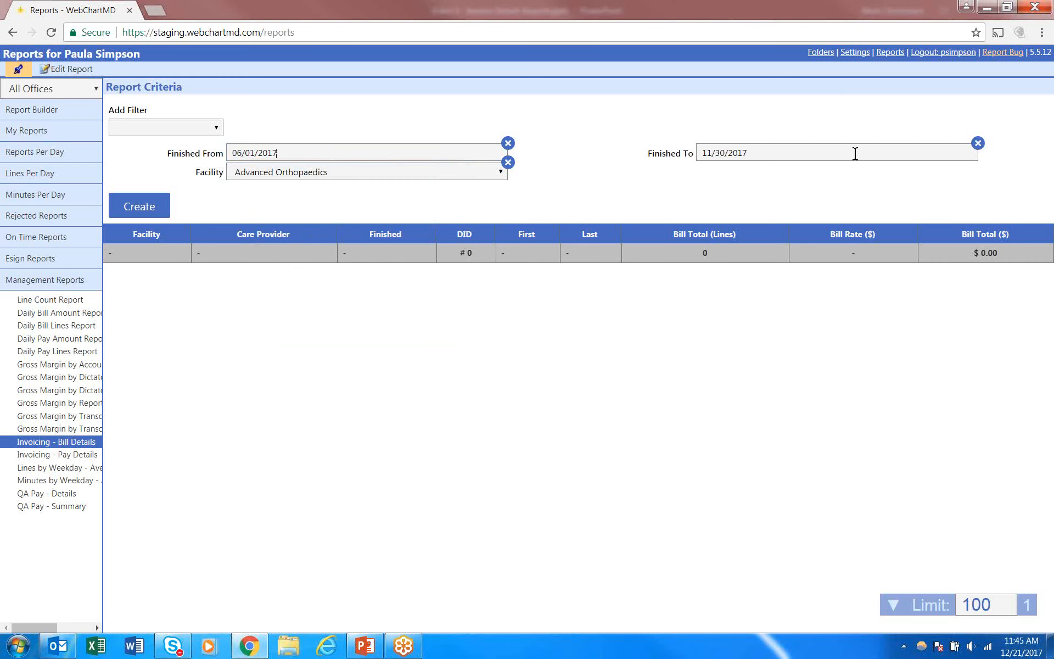
# Set the Finished To date to 06/30/2017 and generate the report
pyautogui.click(854, 155)
pyautogui.click(753, 222)
pyautogui.click(753, 222)
pyautogui.click(754, 221)
pyautogui.click(753, 222)
pyautogui.click(753, 221)
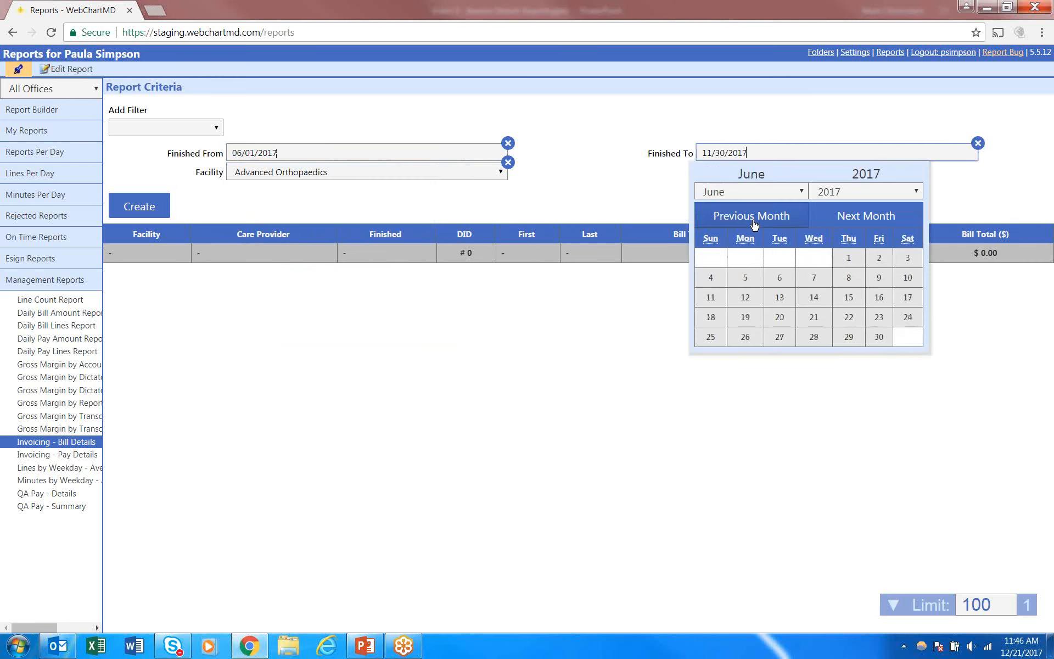
pyautogui.click(592, 187)
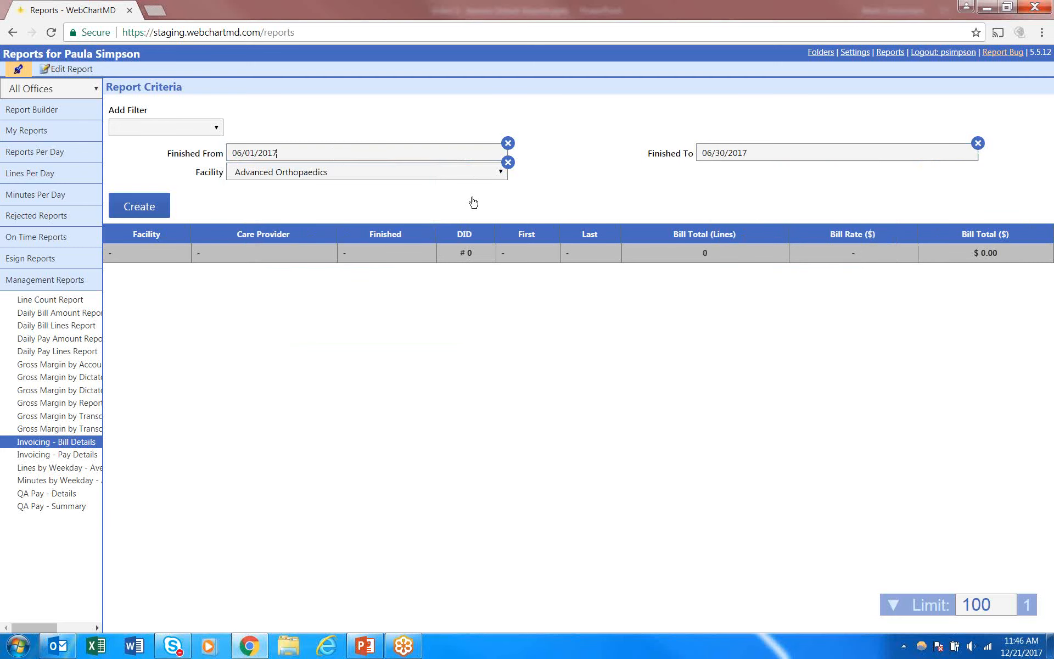
pyautogui.press('Return')
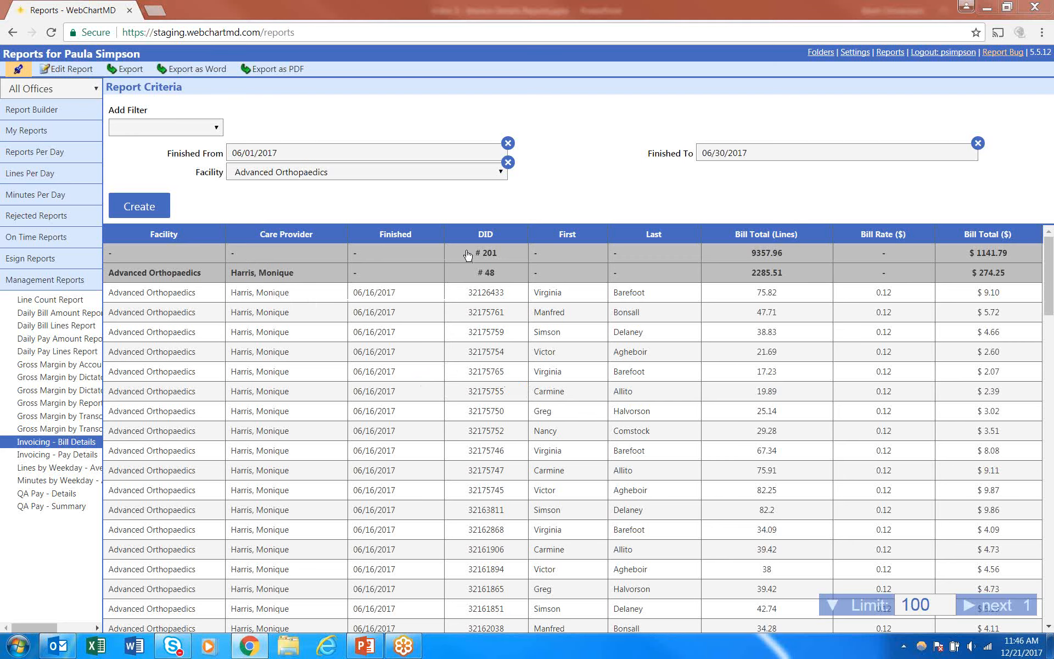
pyautogui.moveTo(474, 253); pyautogui.dragTo(499, 275)
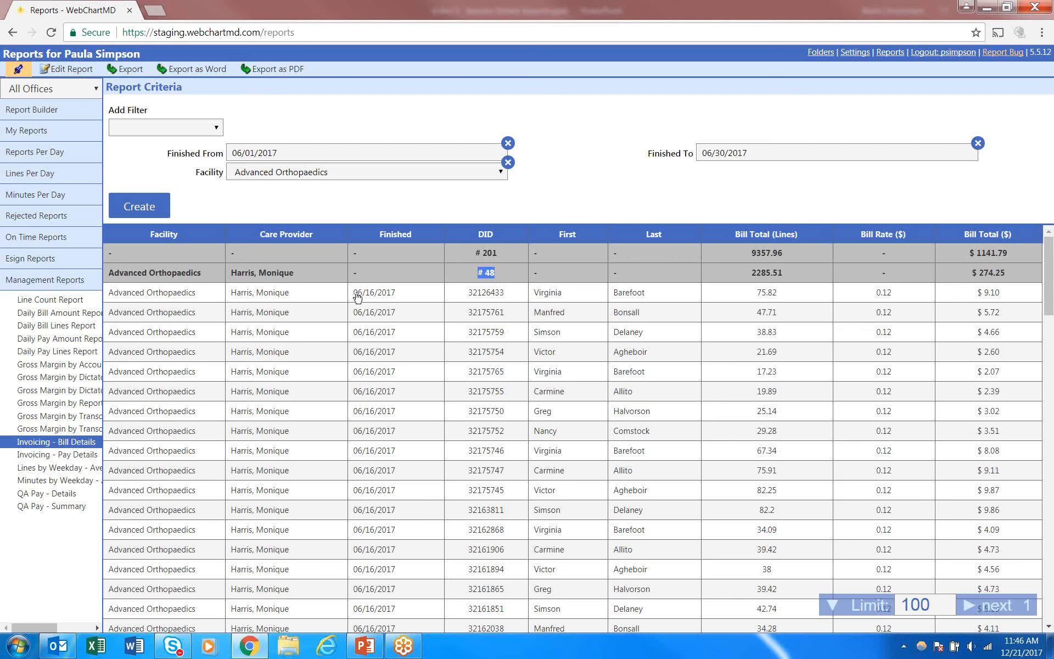
pyautogui.click(489, 429)
# Add a Status filter covering Inbox and Final, regenerate the report and look through its rows
pyautogui.click(152, 129)
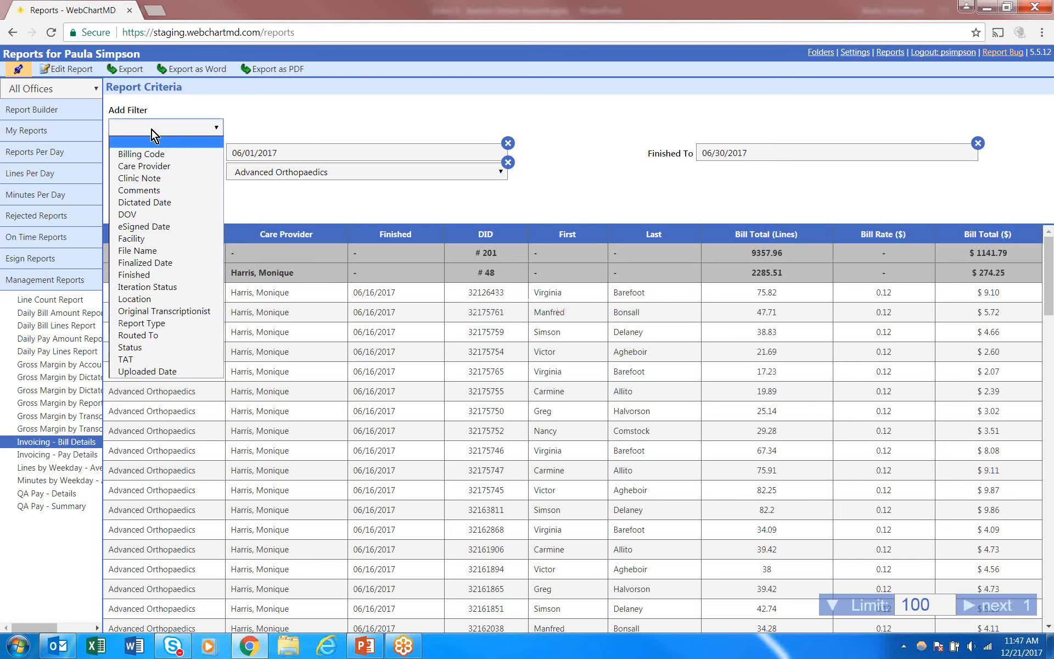
pyautogui.click(129, 348)
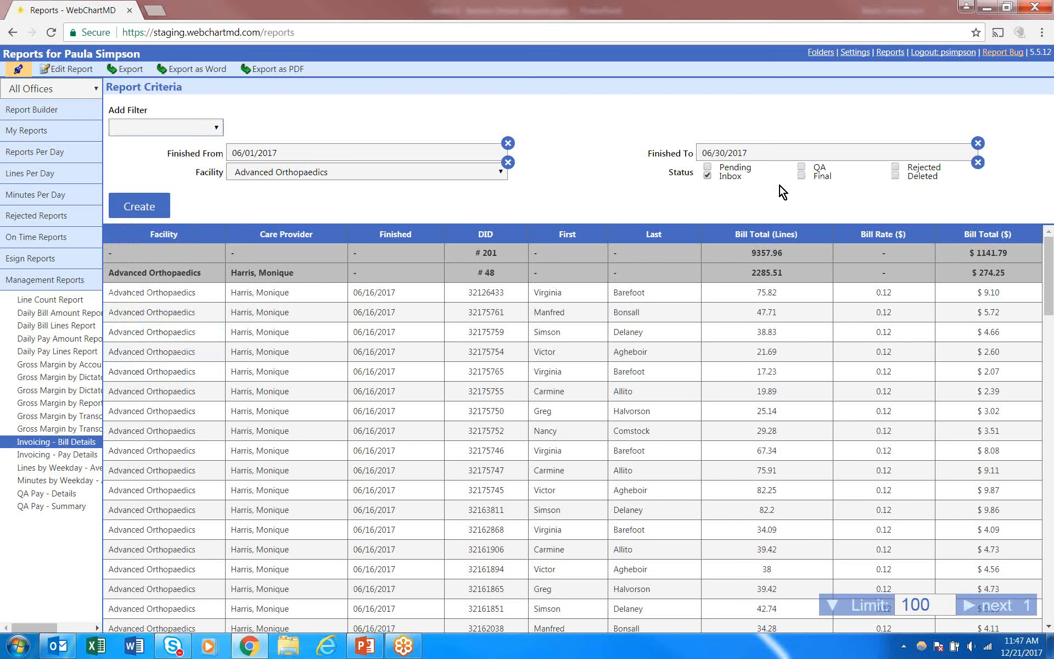
pyautogui.click(801, 176)
pyautogui.click(137, 209)
pyautogui.scroll(-1, 554, 421)
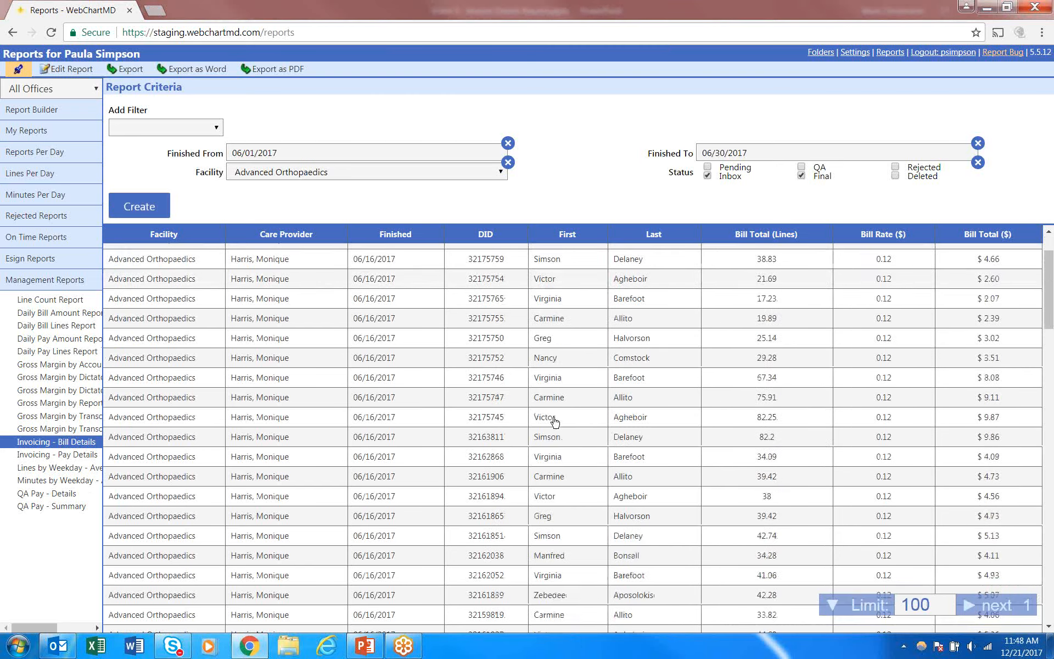
pyautogui.scroll(-1, 554, 421)
pyautogui.scroll(3, 549, 409)
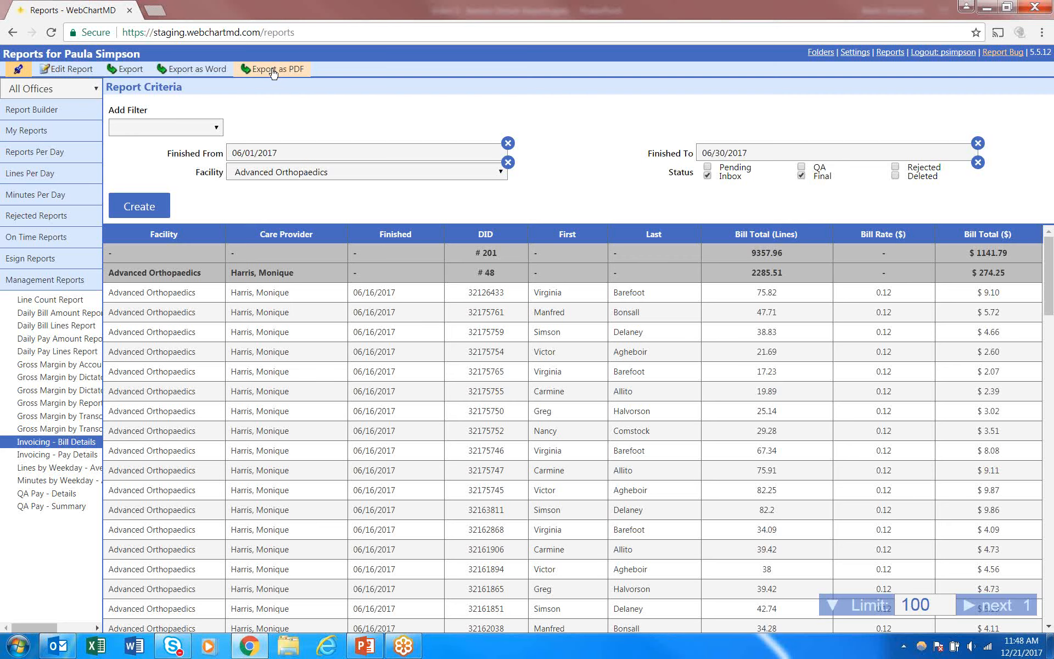
# Export the bill details report as a PDF and open the downloaded file
pyautogui.click(272, 73)
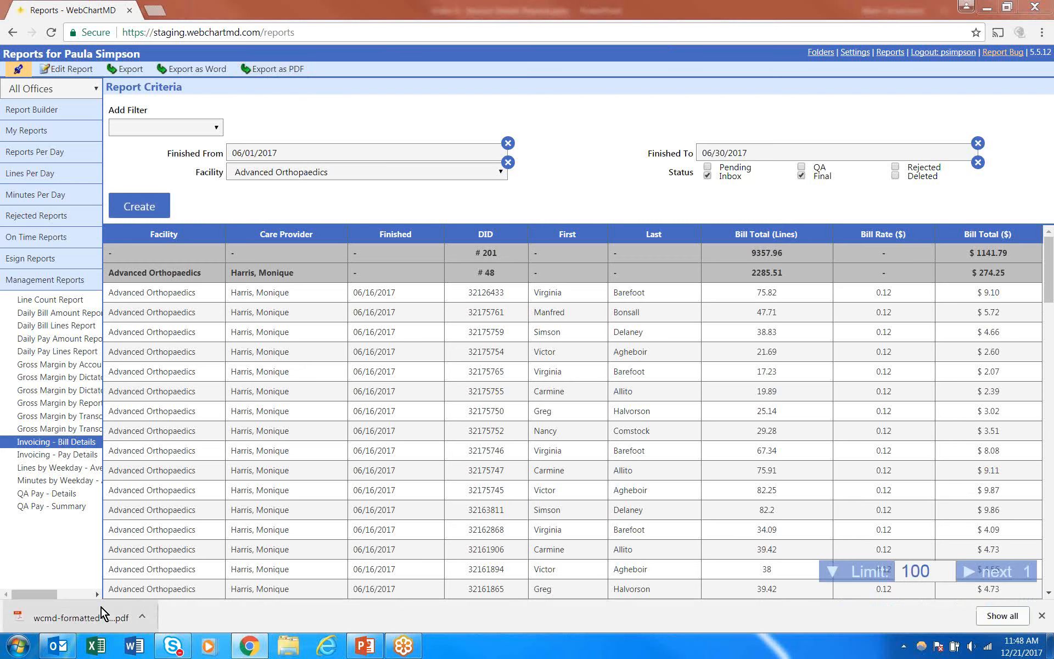
pyautogui.click(73, 619)
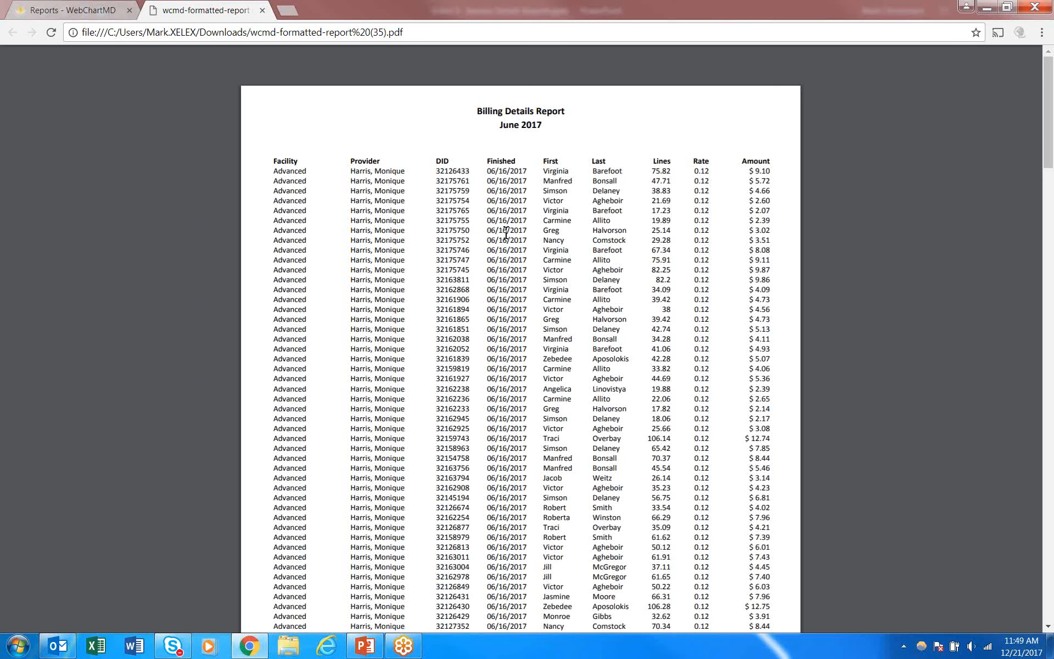
# Examine the care provider subtotal rows and the grand total of lines and amount across the Billing Details Report PDF
pyautogui.scroll(-1, 505, 232)
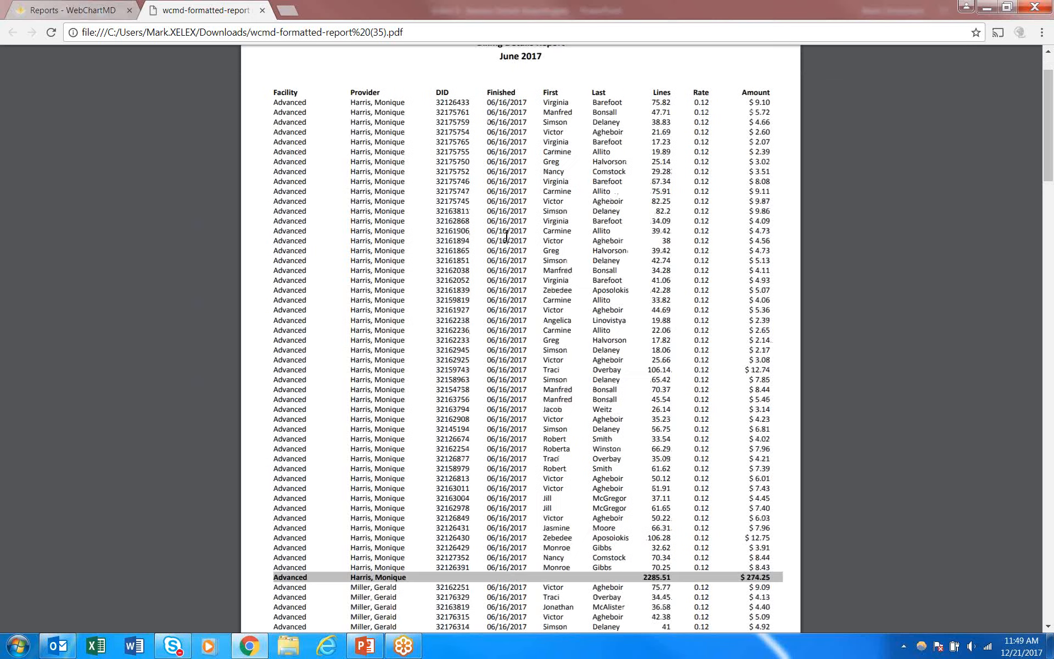
pyautogui.scroll(-2, 506, 235)
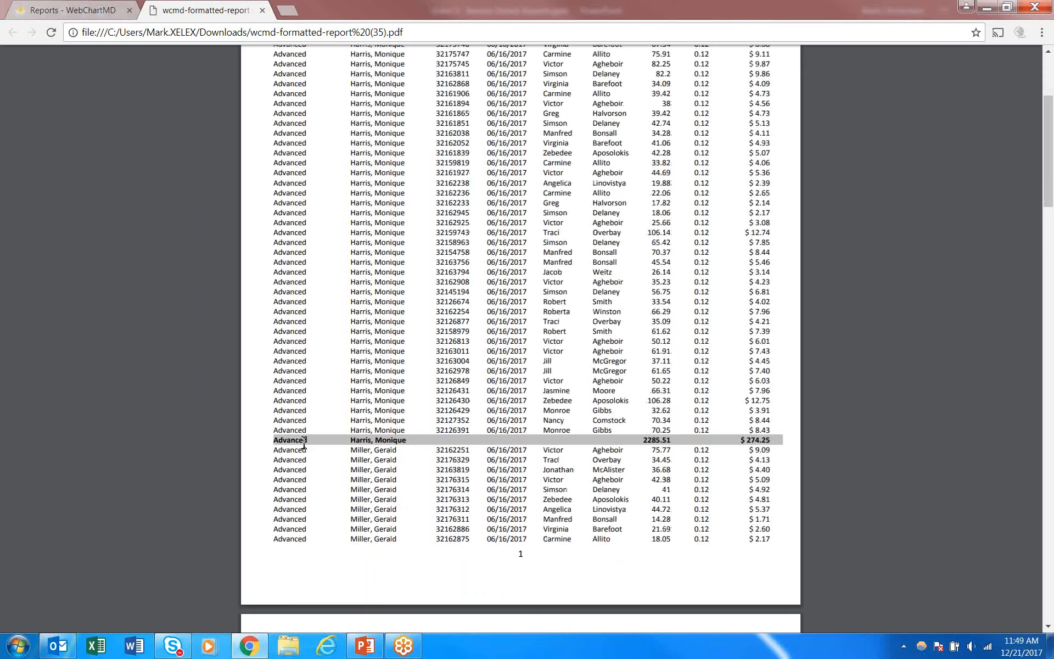
pyautogui.moveTo(305, 443); pyautogui.dragTo(660, 441)
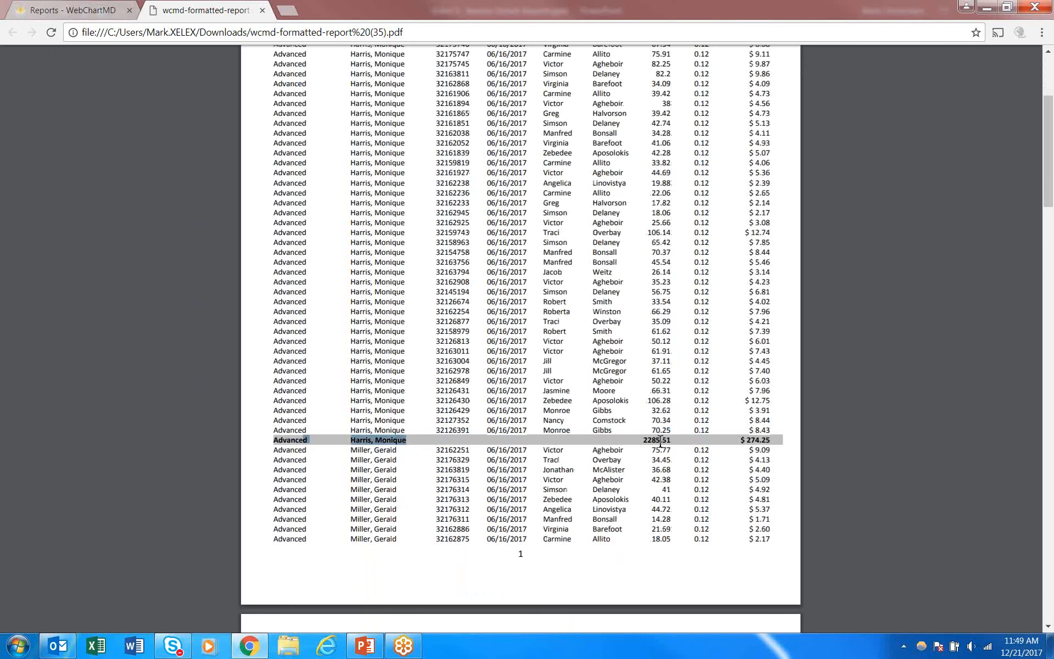
pyautogui.click(747, 441)
pyautogui.scroll(-8, 747, 443)
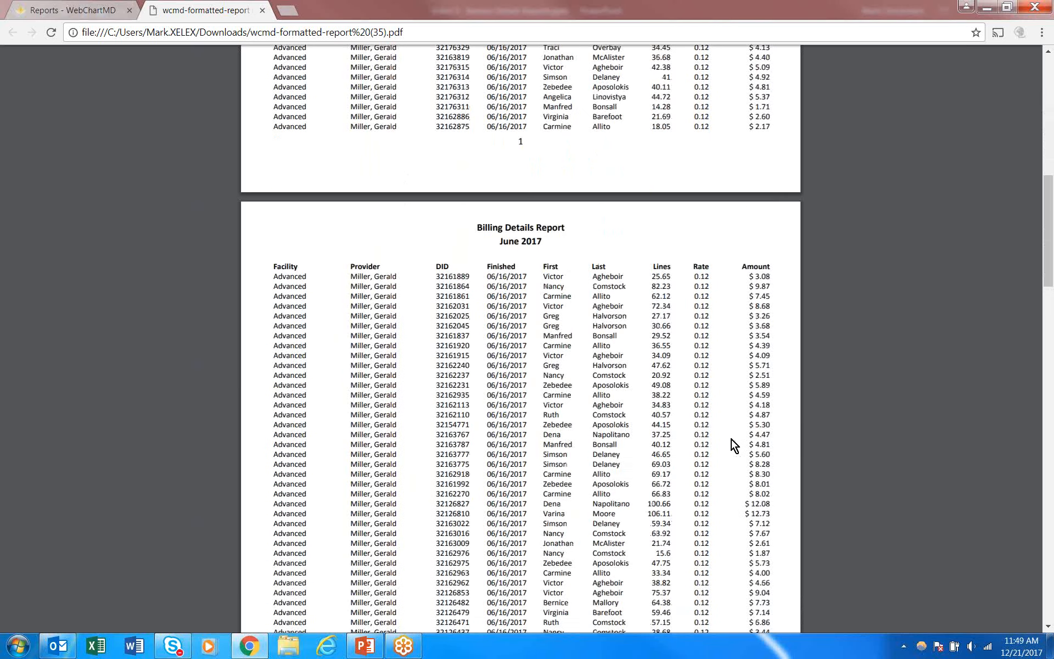
pyautogui.scroll(-5, 725, 442)
pyautogui.scroll(-11, 682, 436)
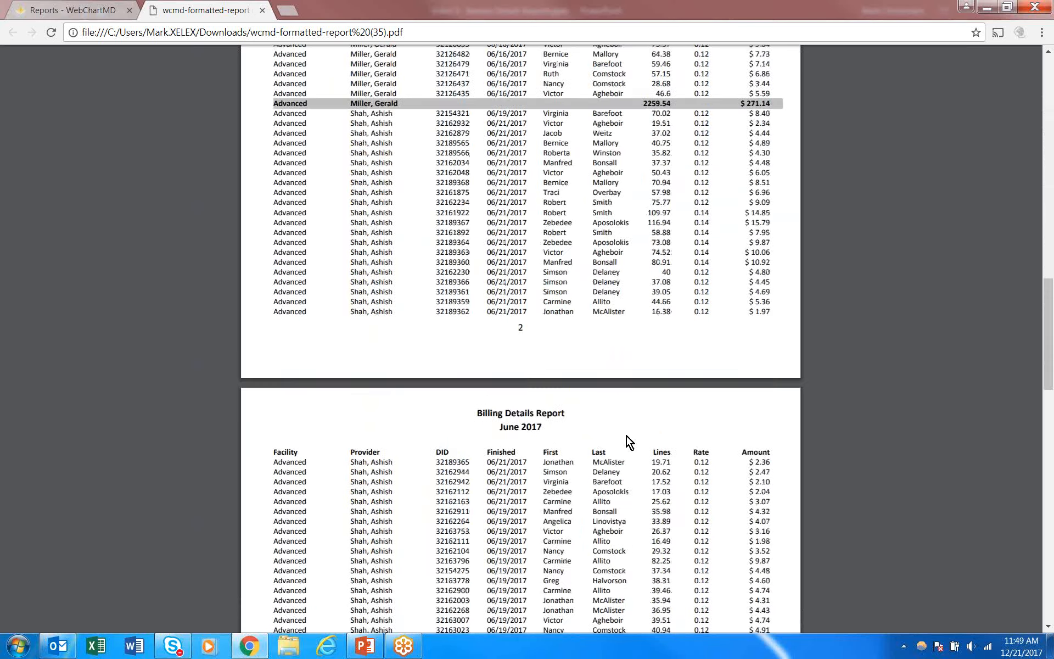
pyautogui.scroll(-15, 625, 434)
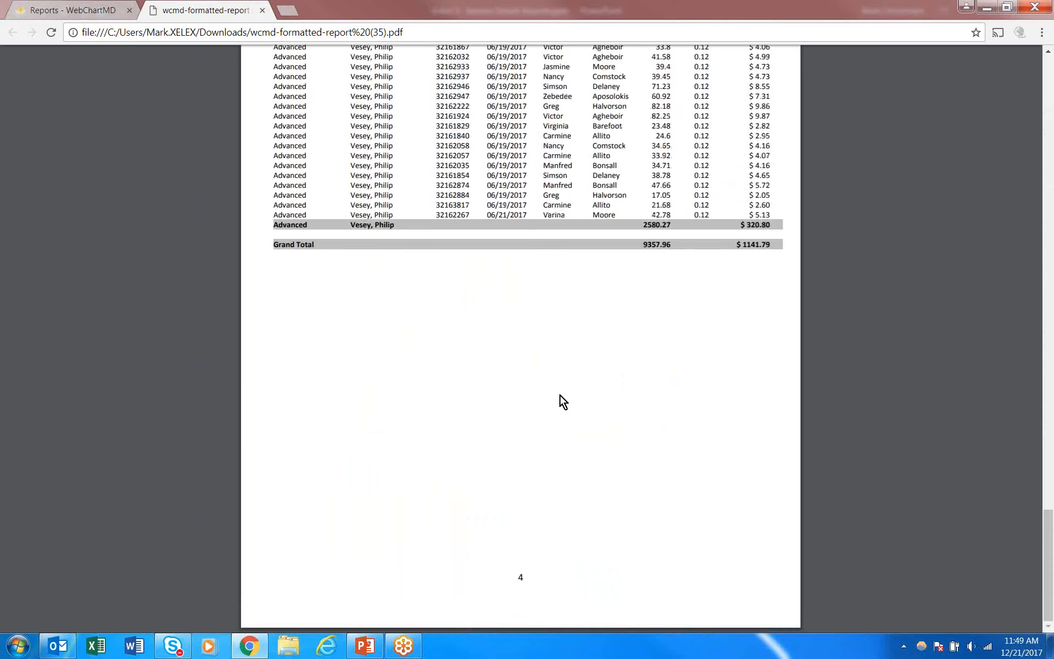
pyautogui.scroll(1, 565, 402)
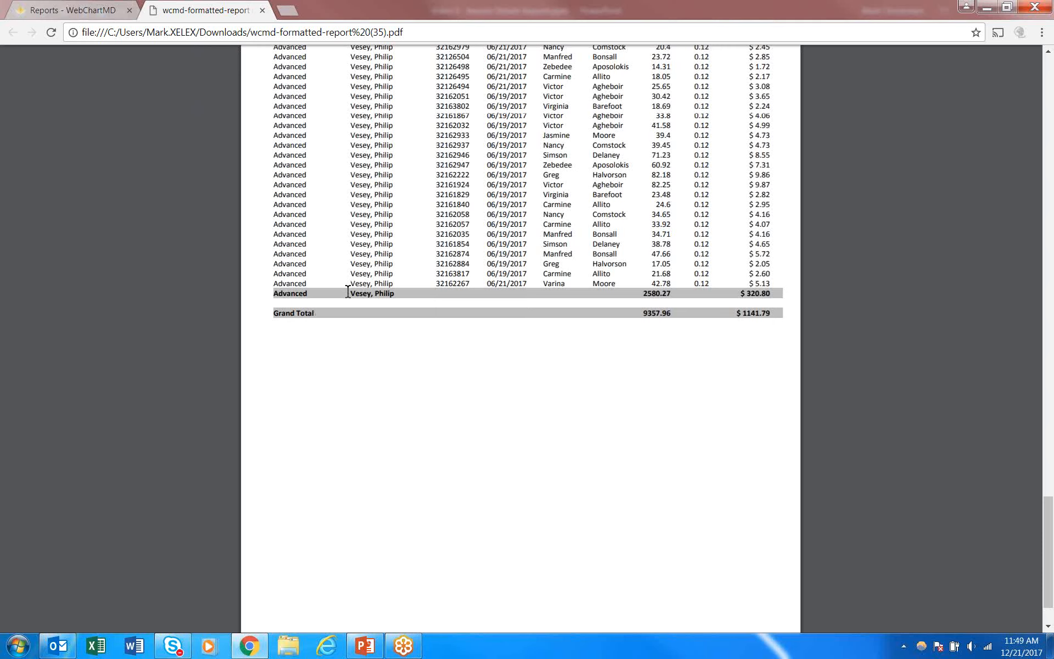
pyautogui.moveTo(347, 292); pyautogui.dragTo(397, 290)
pyautogui.moveTo(644, 313); pyautogui.dragTo(778, 314)
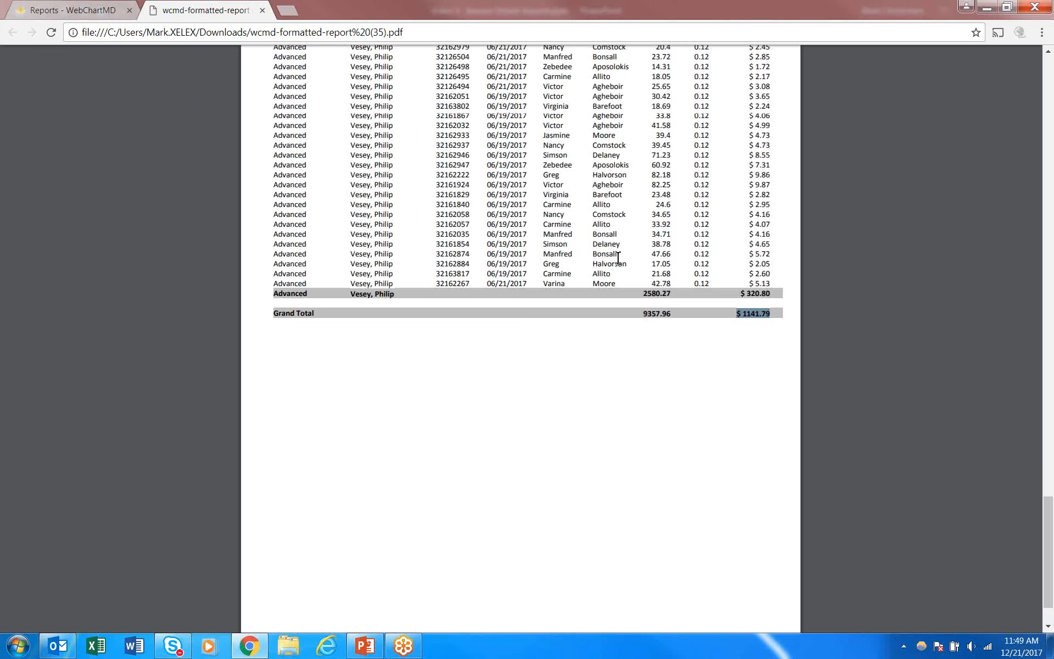
pyautogui.scroll(6, 612, 275)
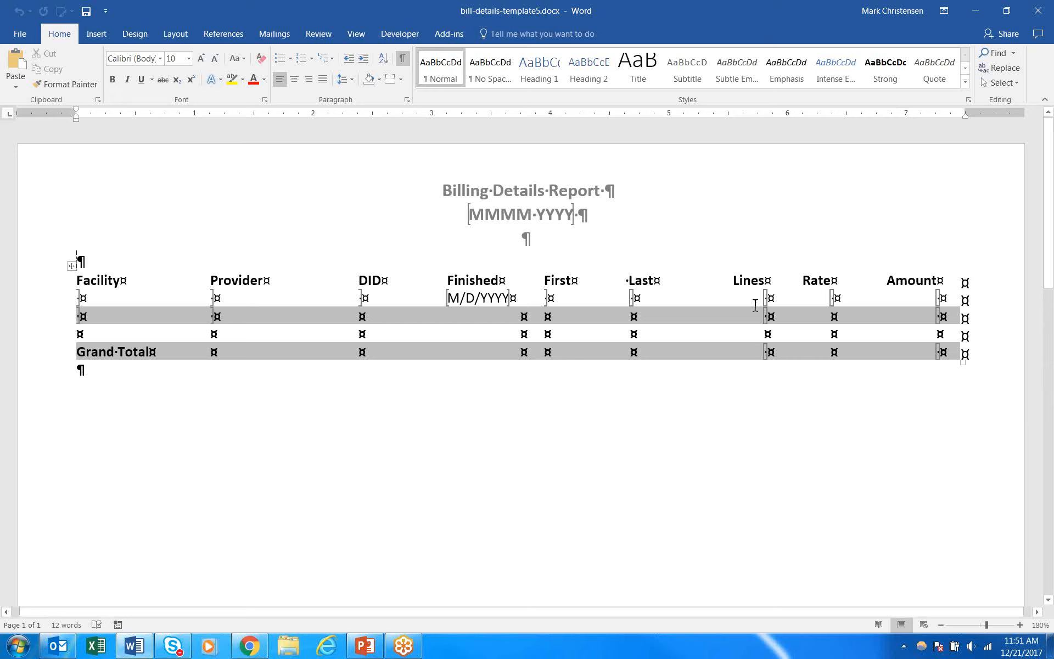
# Zoom bill-details-template5.docx to 200% and examine the full width of its billing table
pyautogui.click(1019, 624)
pyautogui.click(1019, 625)
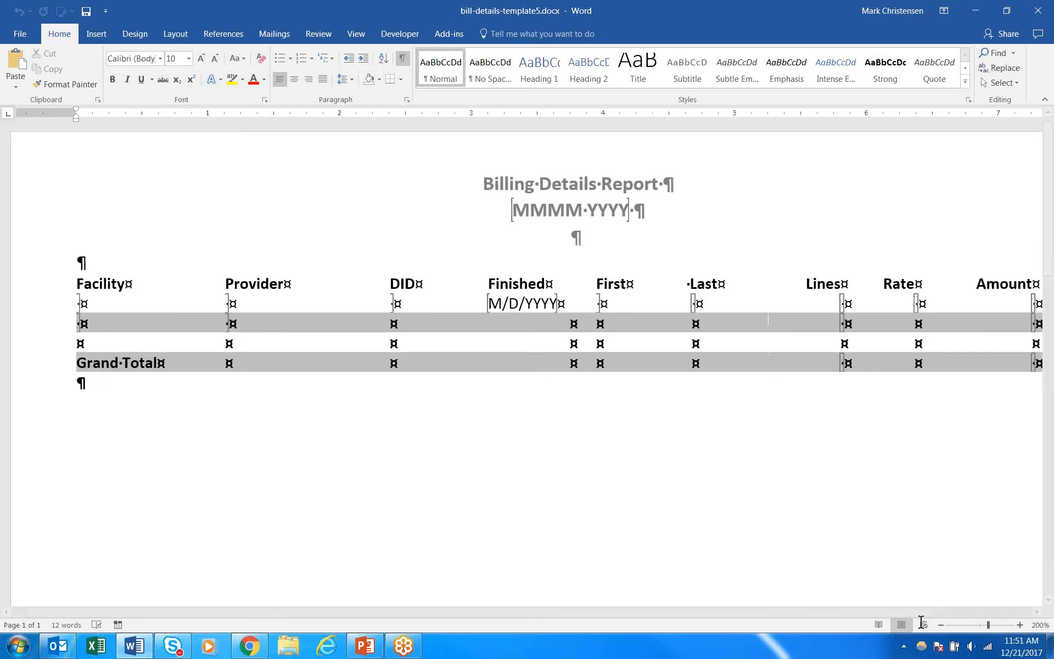
pyautogui.moveTo(717, 612); pyautogui.dragTo(739, 611)
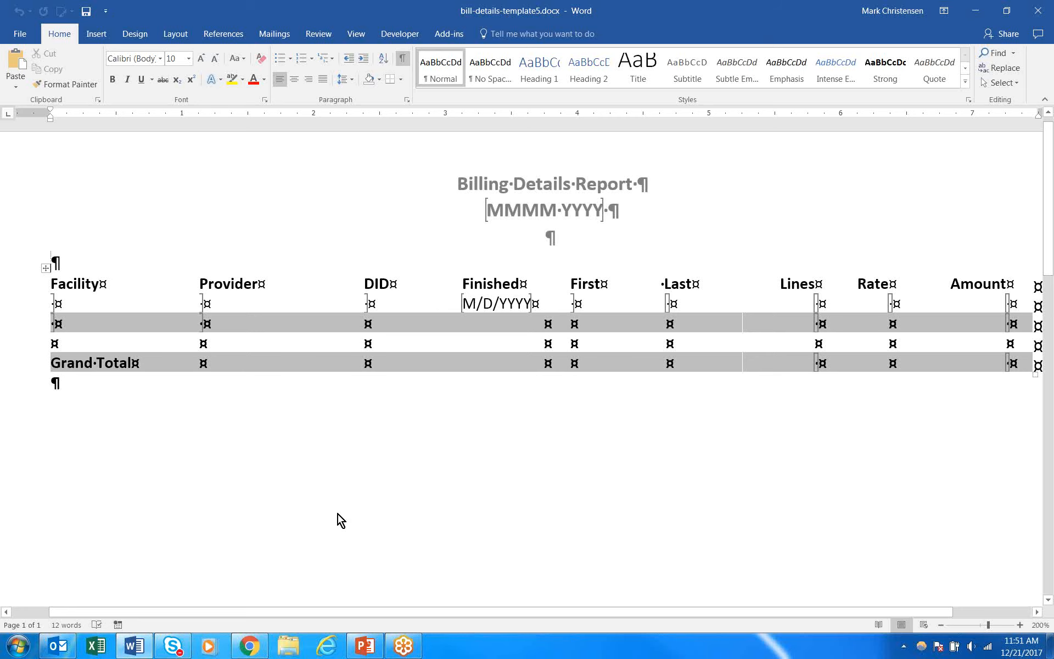
# Switch to WebChartMD in Chrome, open the Invoicing - Bill Details report for editing and examine its template choices
pyautogui.click(249, 652)
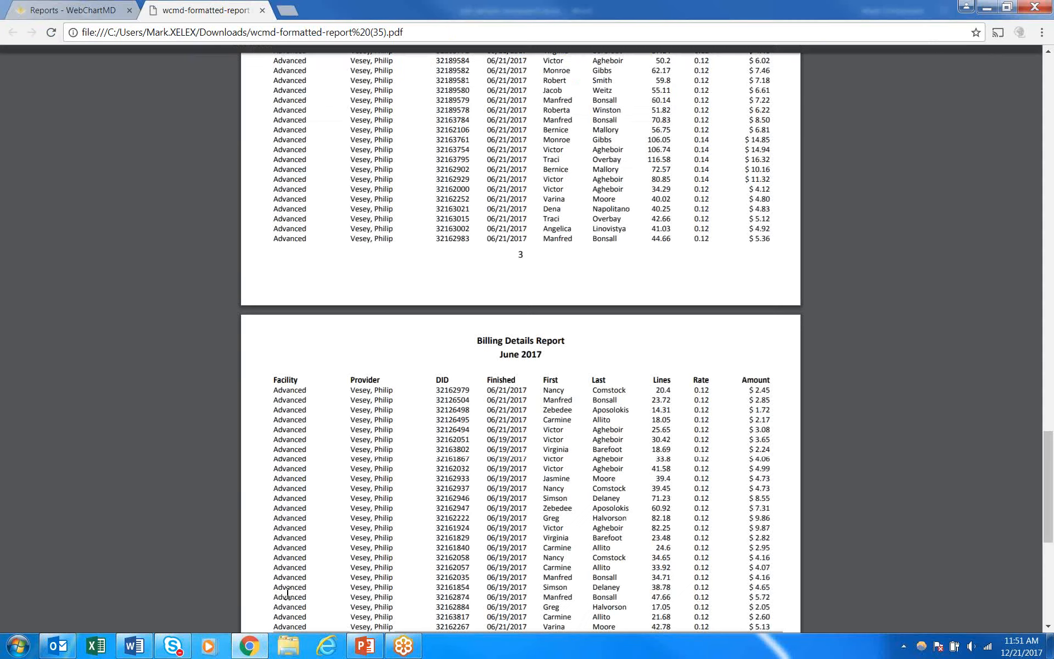
pyautogui.click(71, 12)
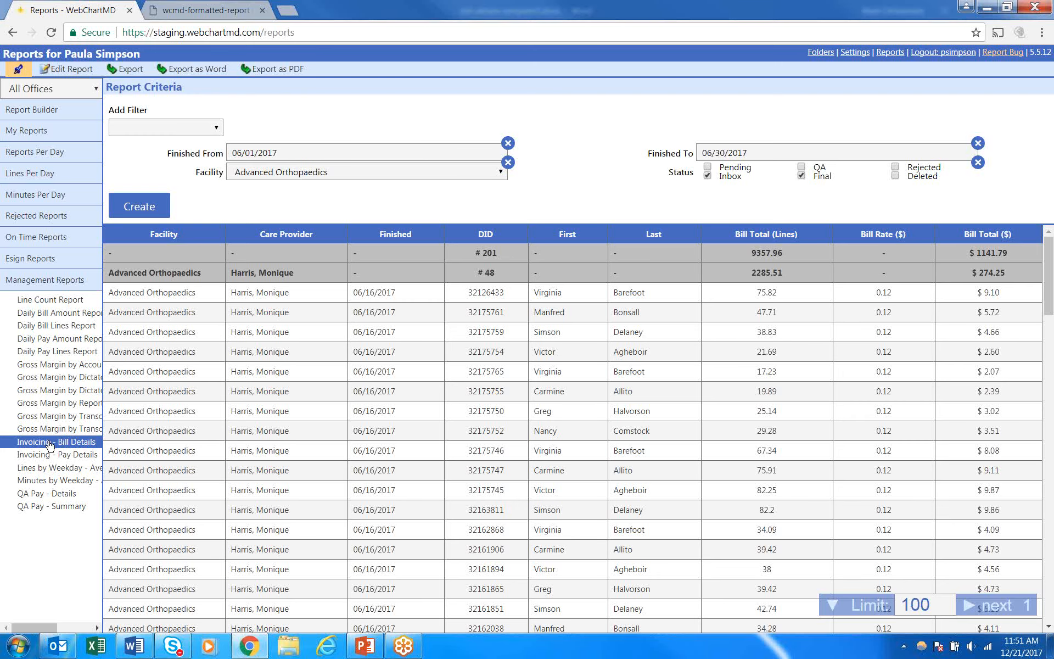
pyautogui.click(65, 71)
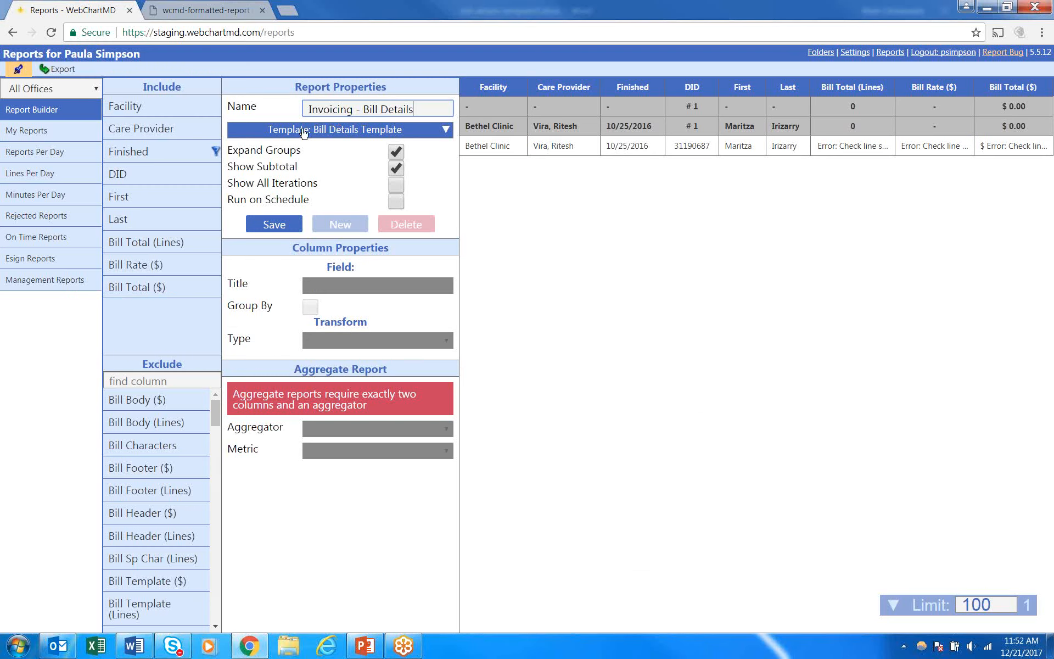
pyautogui.click(446, 132)
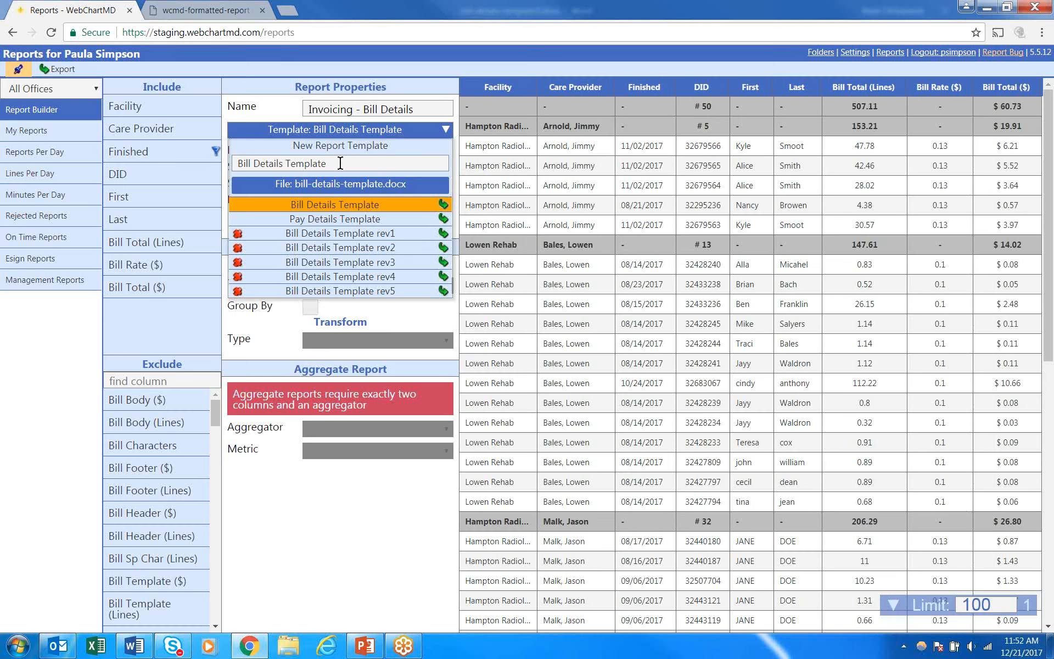
pyautogui.click(344, 163)
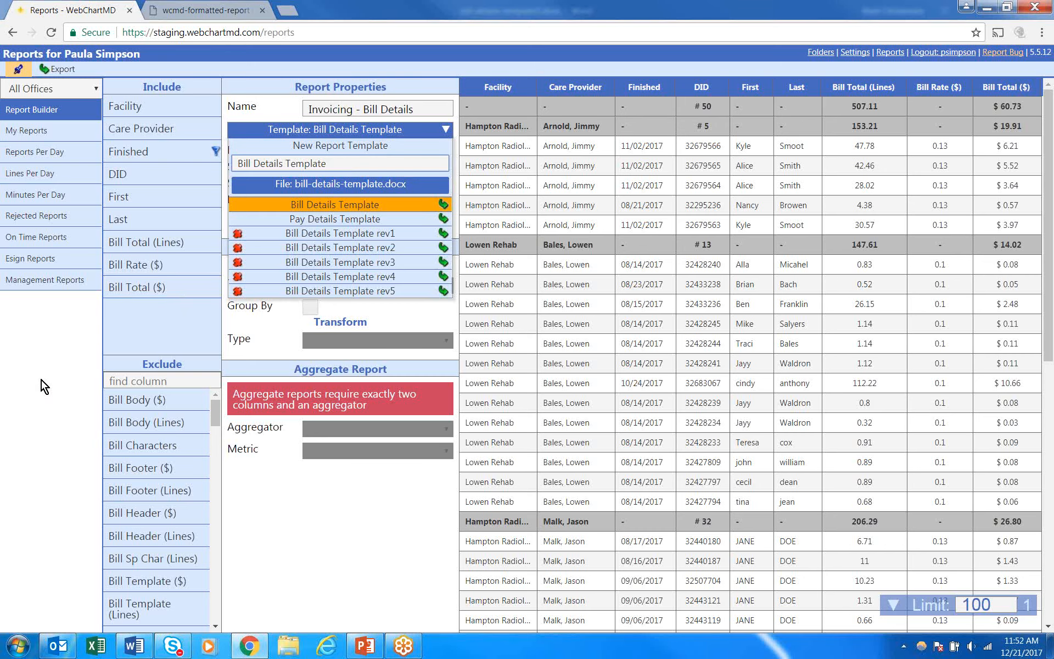
# Switch to Word, close bill-details-template5.docx, and open the Management Reports list in WebChartMD
pyautogui.click(137, 653)
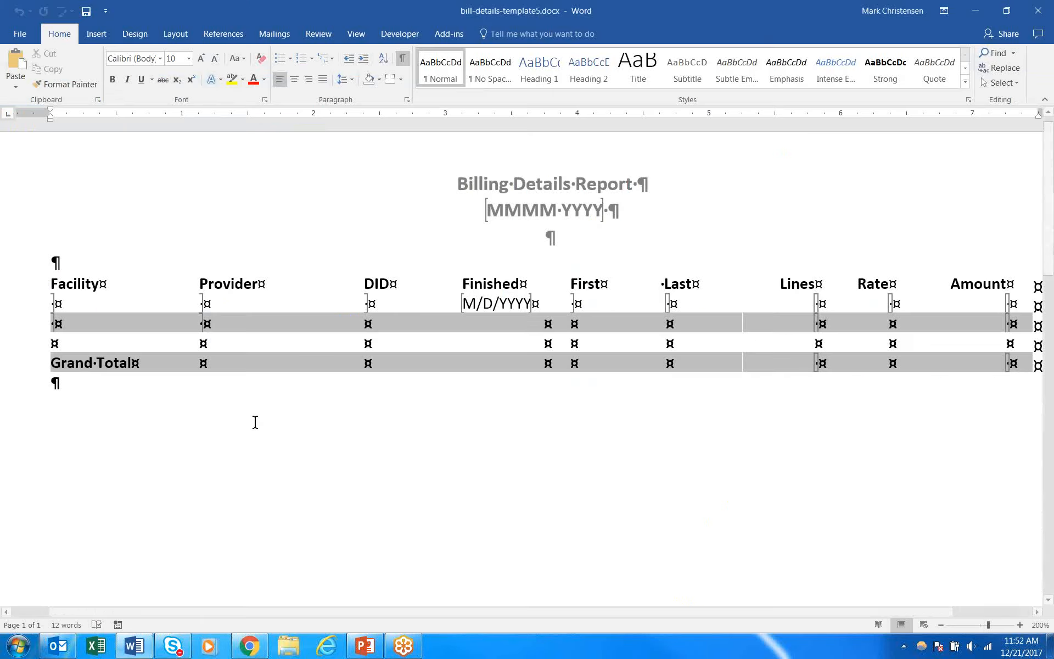
pyautogui.click(1041, 15)
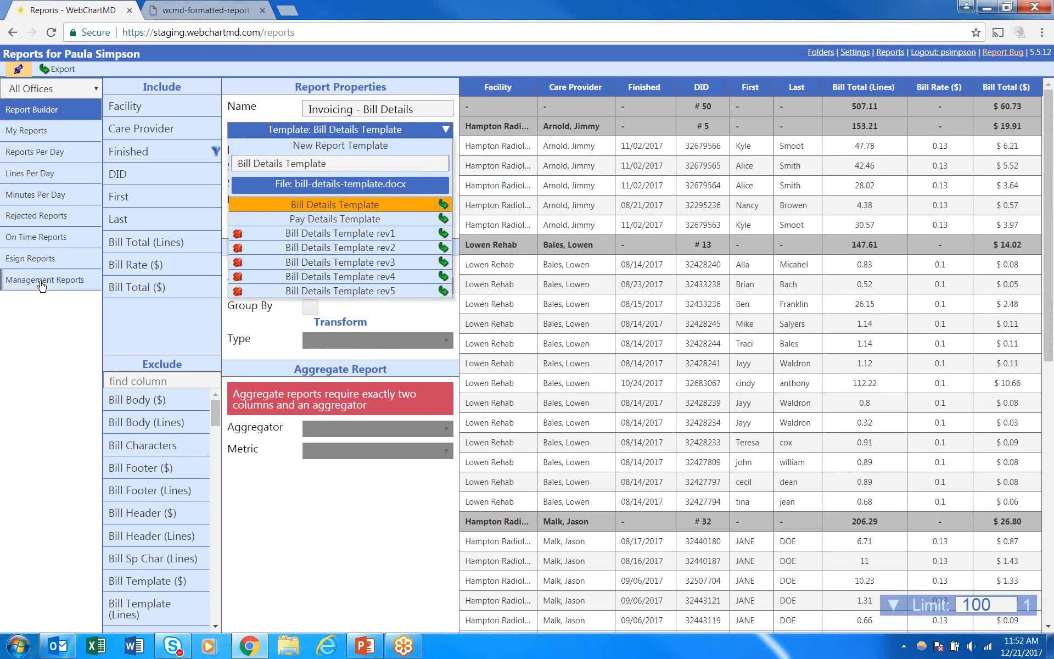
pyautogui.click(42, 281)
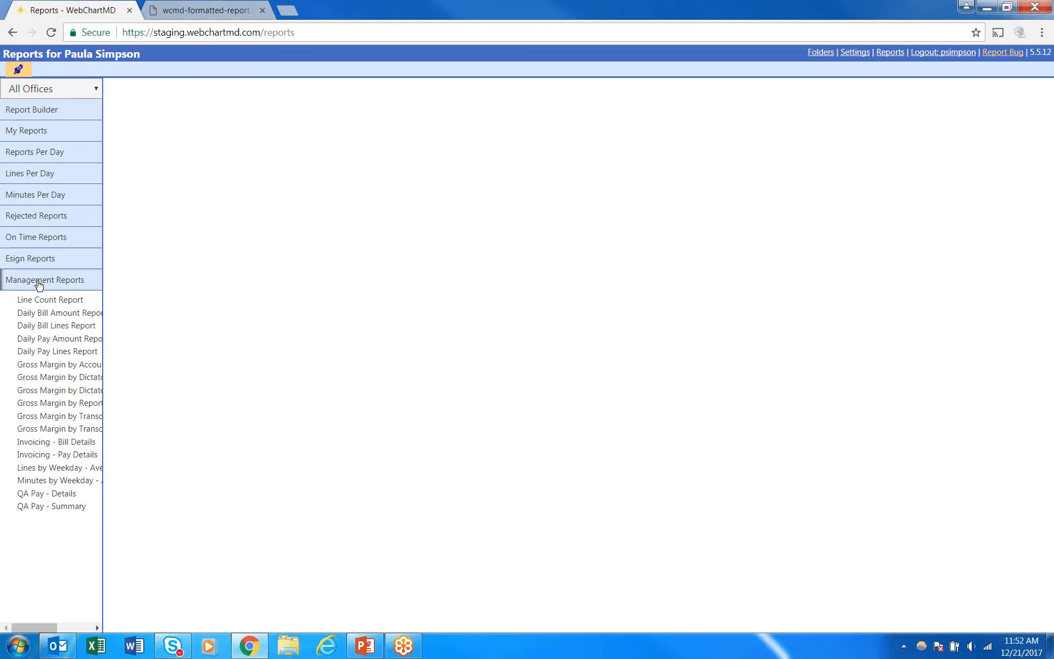
# Open the Invoicing - Pay Details report and add an Original Transcriptionist filter set to the last transcriptionist in the list
pyautogui.click(46, 459)
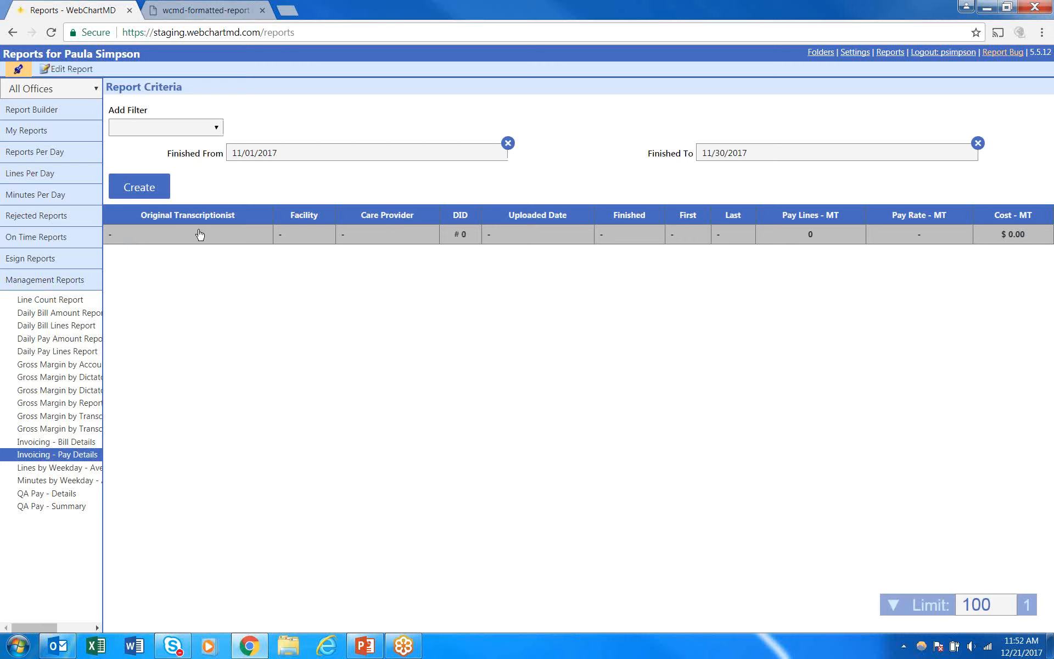
pyautogui.click(138, 128)
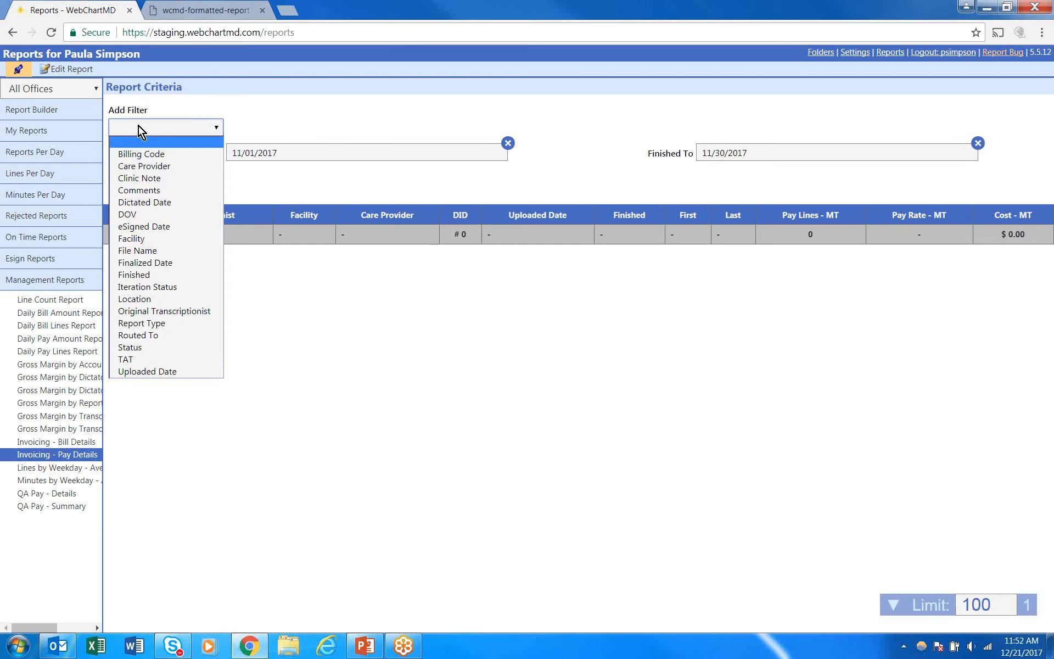
pyautogui.click(167, 311)
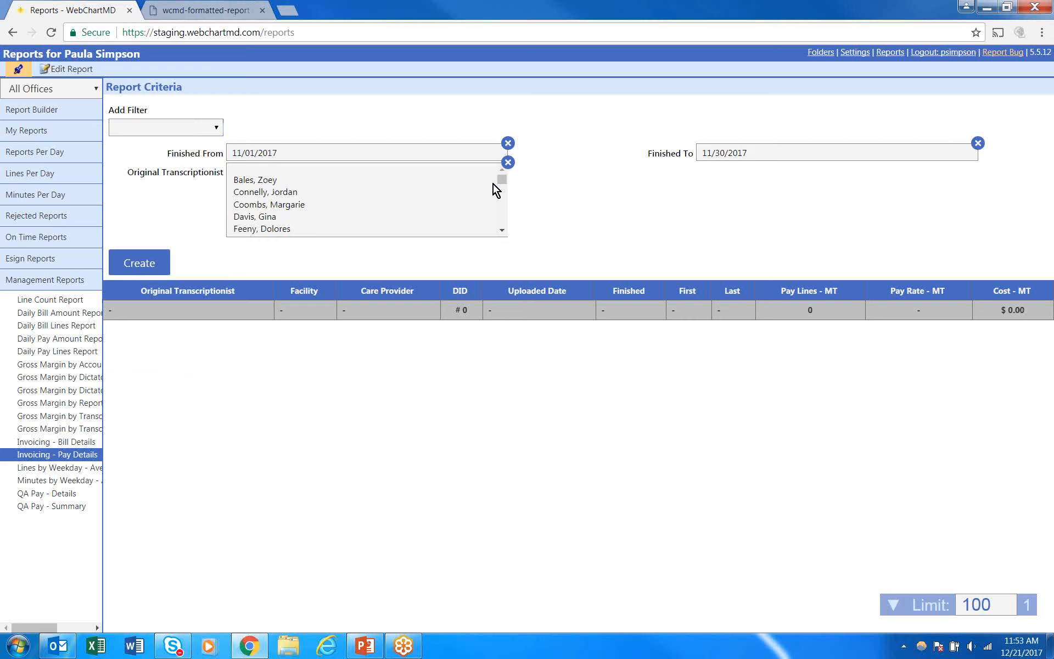
pyautogui.moveTo(503, 180); pyautogui.dragTo(504, 229)
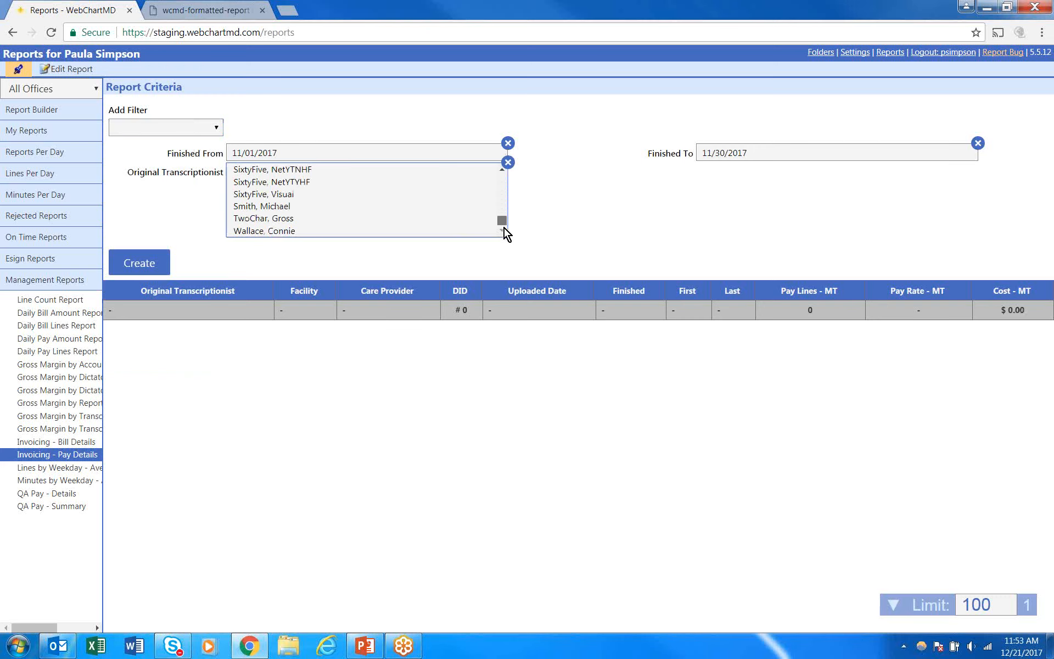
pyautogui.click(276, 231)
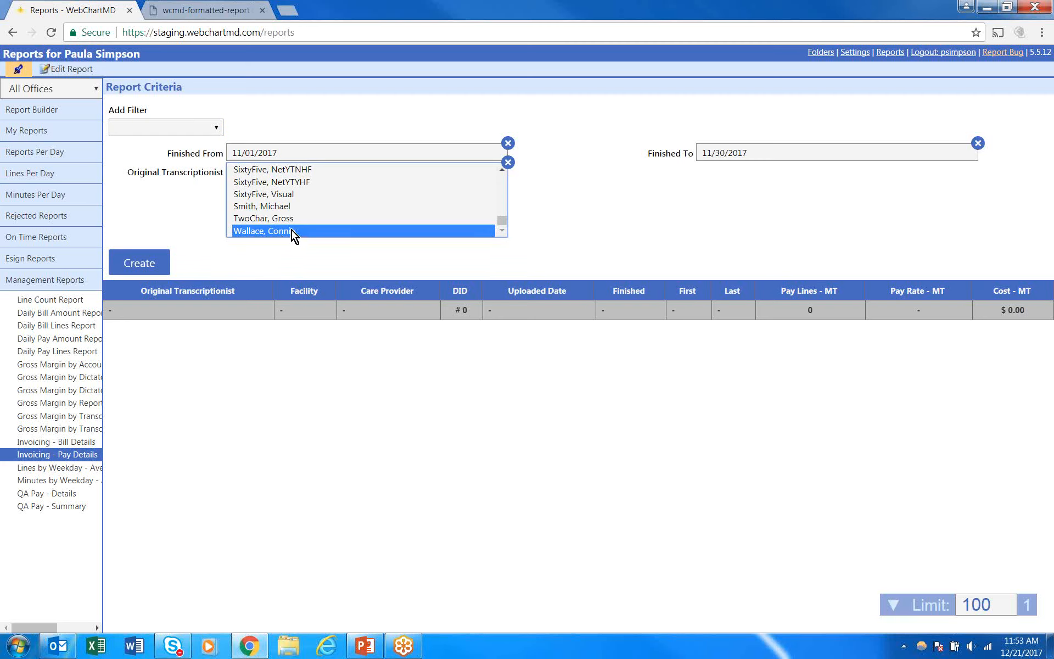
pyautogui.click(604, 215)
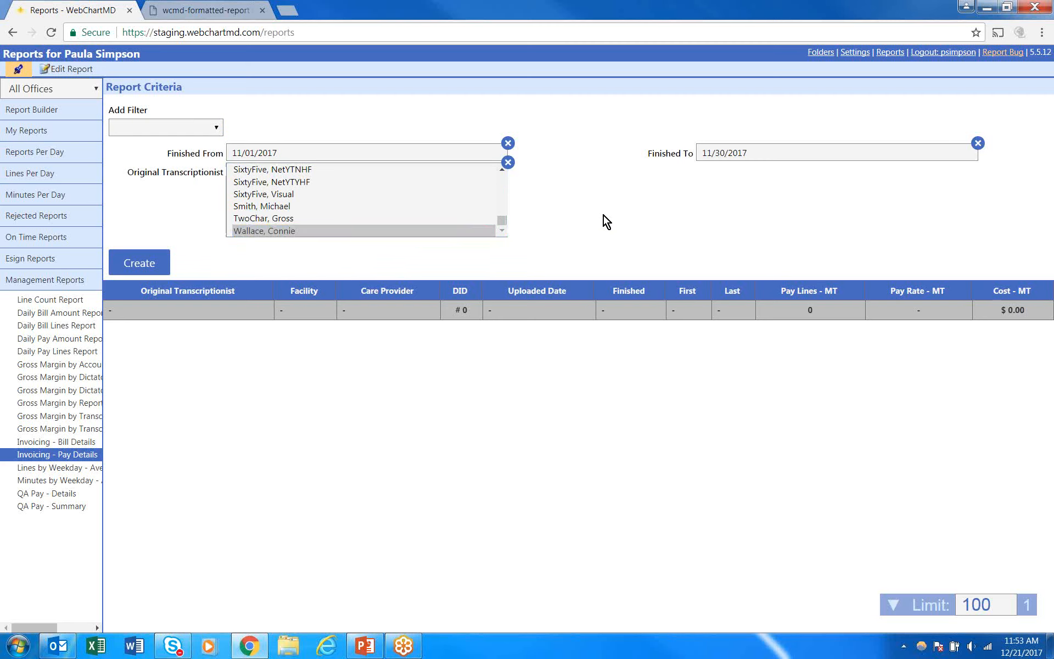
pyautogui.click(272, 230)
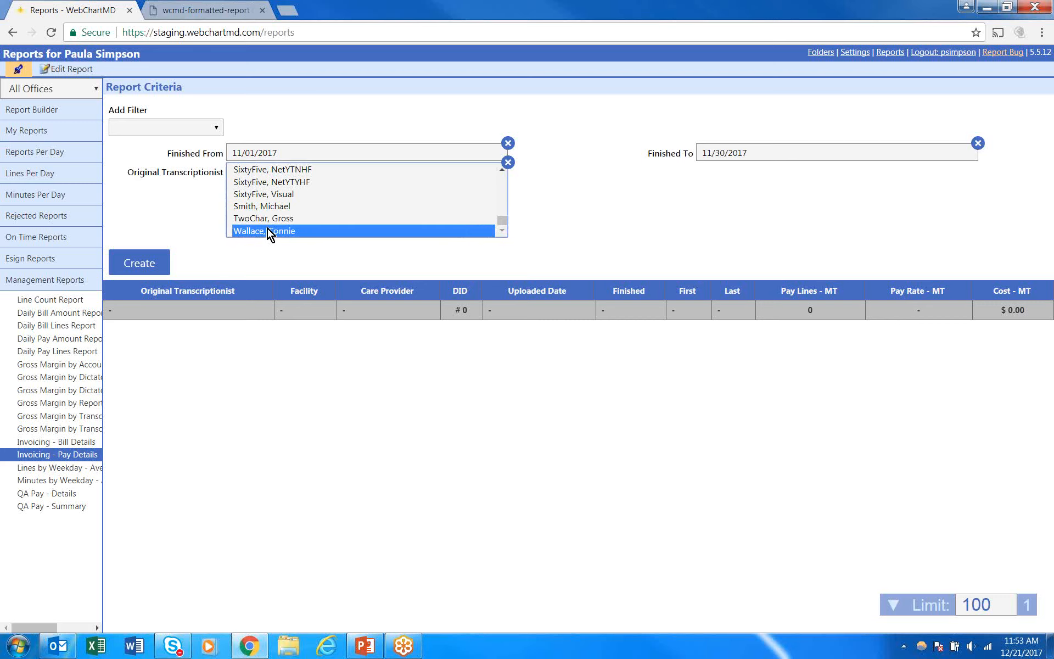
# Add a Status filter with Inbox and Final checked, keeping the last transcriptionist selected
pyautogui.click(146, 127)
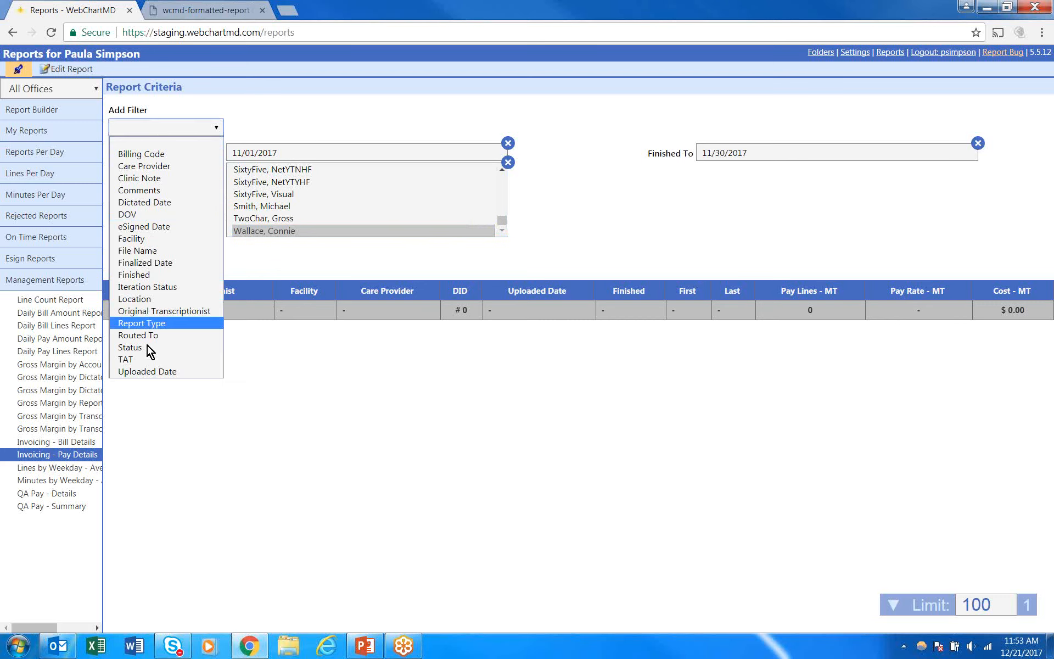
pyautogui.click(147, 348)
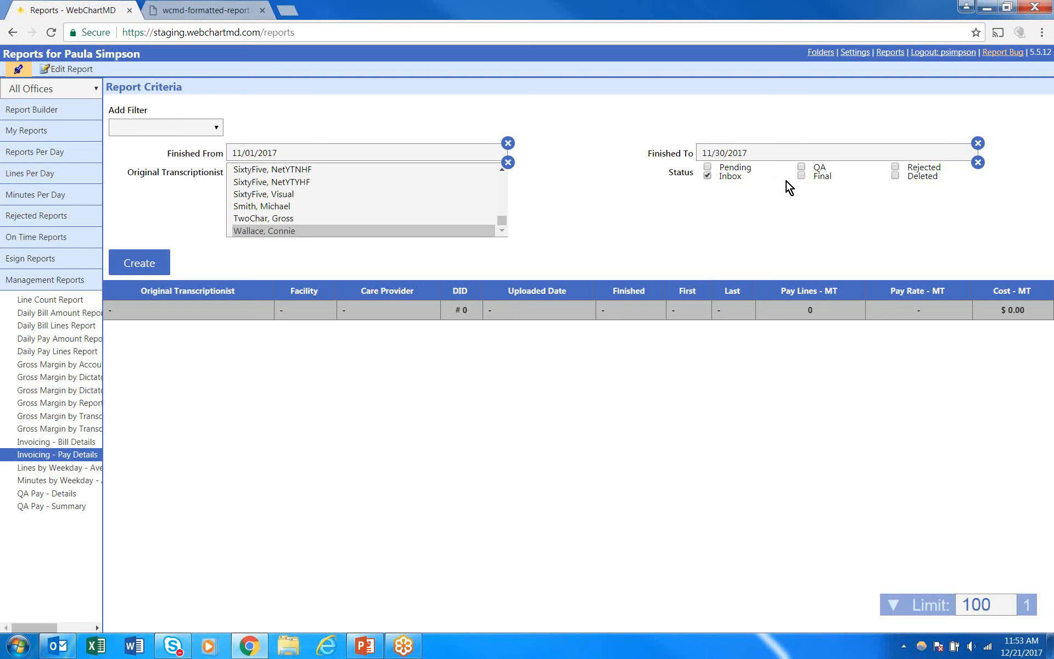
pyautogui.click(368, 231)
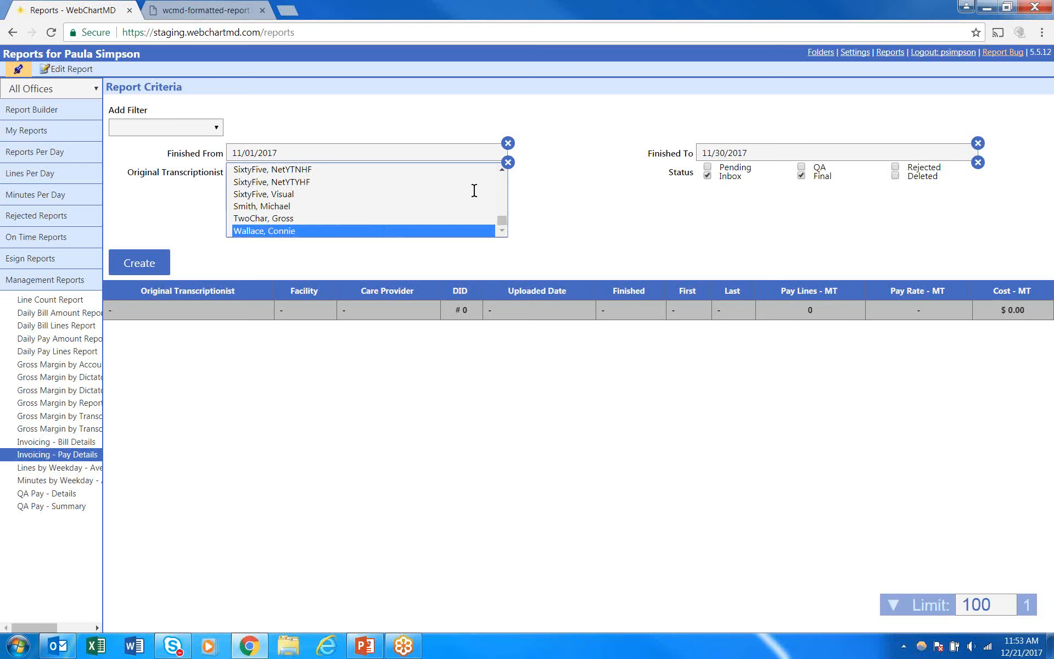
# Set the report's Finished From date to 06/01/2017
pyautogui.click(344, 148)
pyautogui.click(288, 220)
pyautogui.click(288, 219)
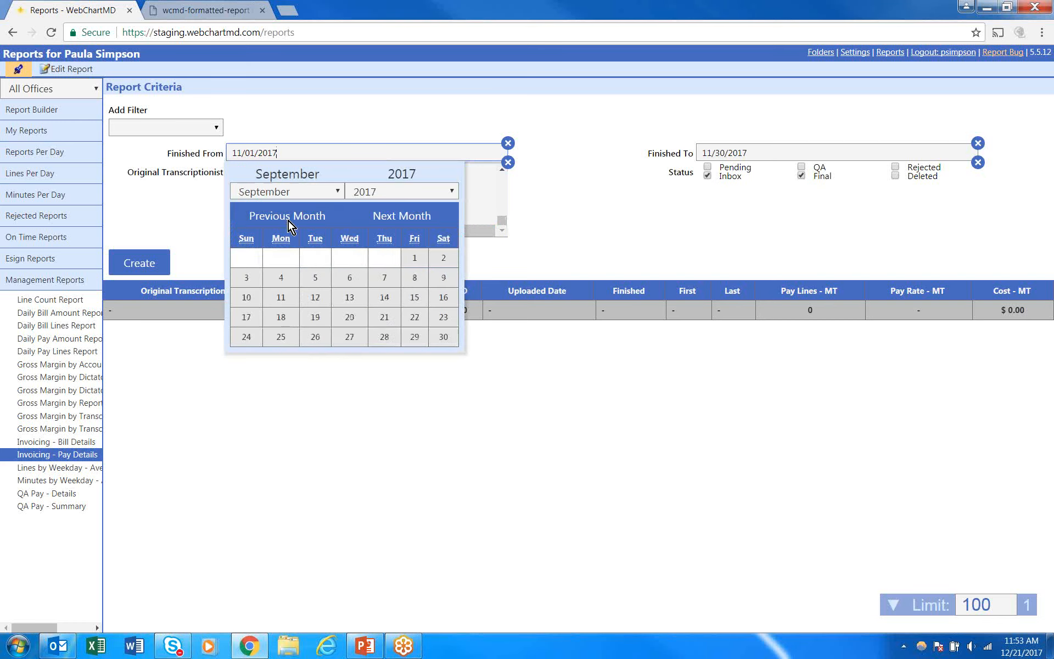
pyautogui.click(290, 221)
pyautogui.click(289, 222)
pyautogui.click(289, 221)
pyautogui.click(384, 258)
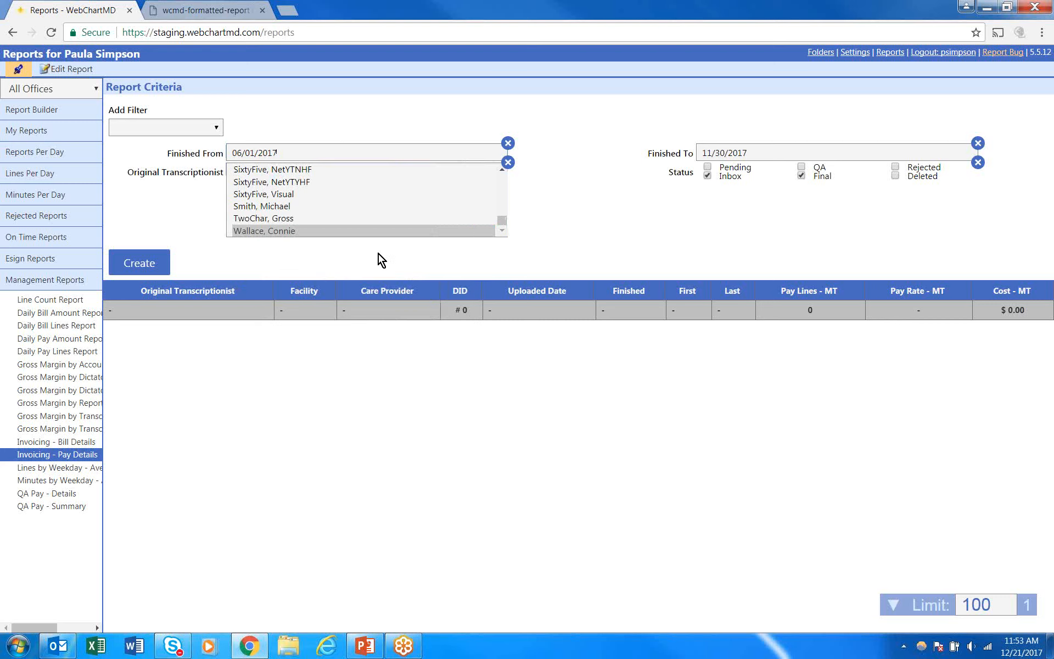
# Set the report's Finished To date to 06/30/2017 with the last transcriptionist still selected
pyautogui.click(795, 152)
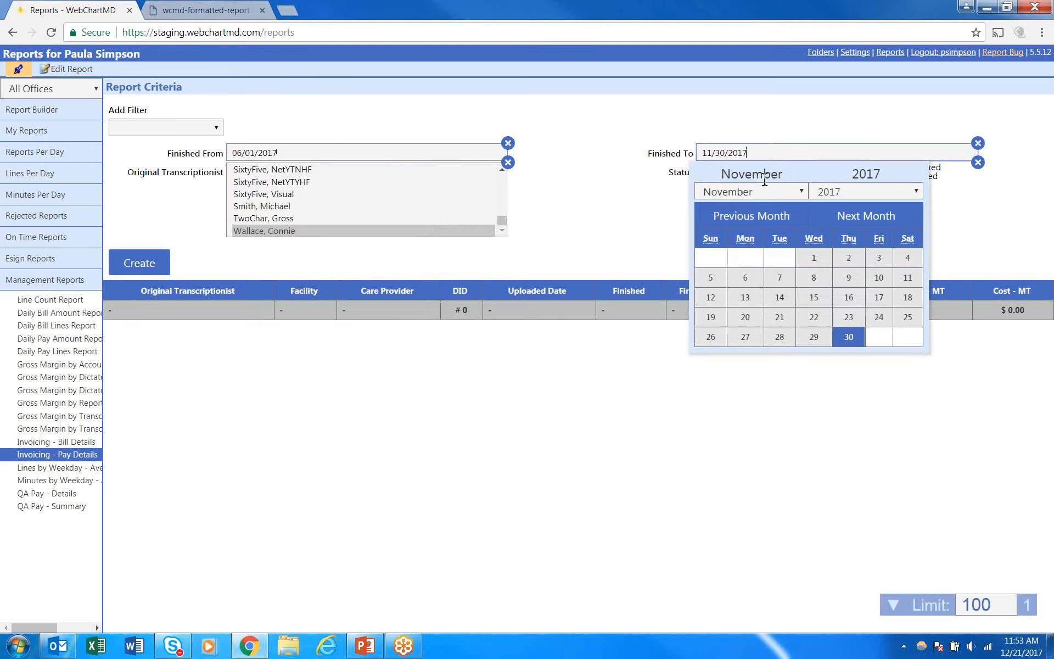
pyautogui.click(755, 219)
pyautogui.click(755, 219)
pyautogui.click(755, 219)
pyautogui.click(755, 218)
pyautogui.click(756, 218)
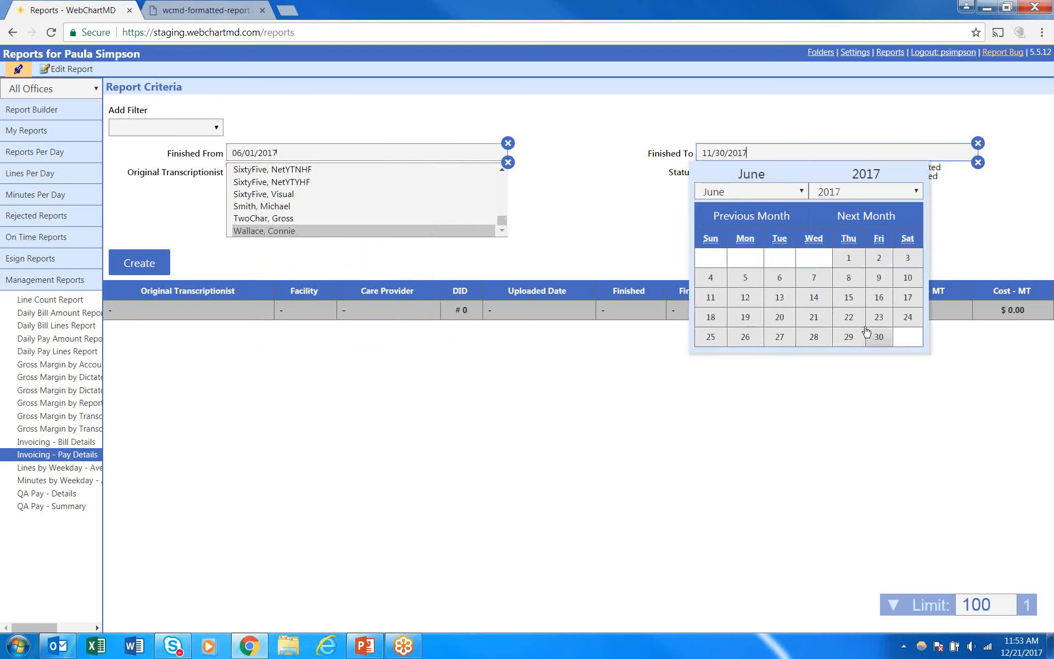
pyautogui.click(866, 328)
pyautogui.click(287, 230)
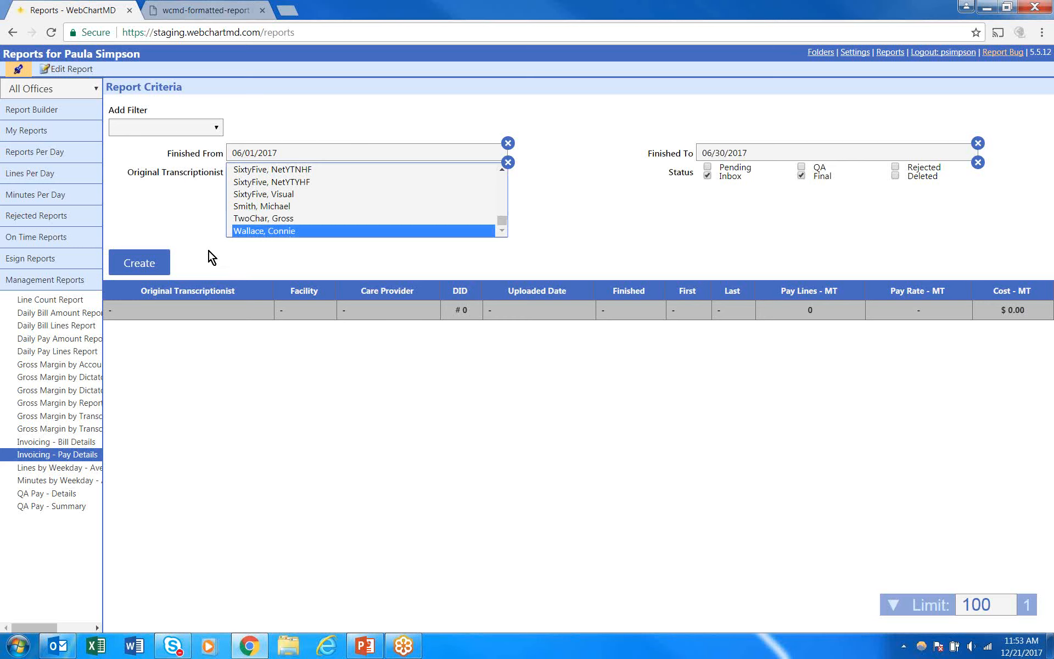
# Generate the filtered pay details report and open its PDF export
pyautogui.click(139, 263)
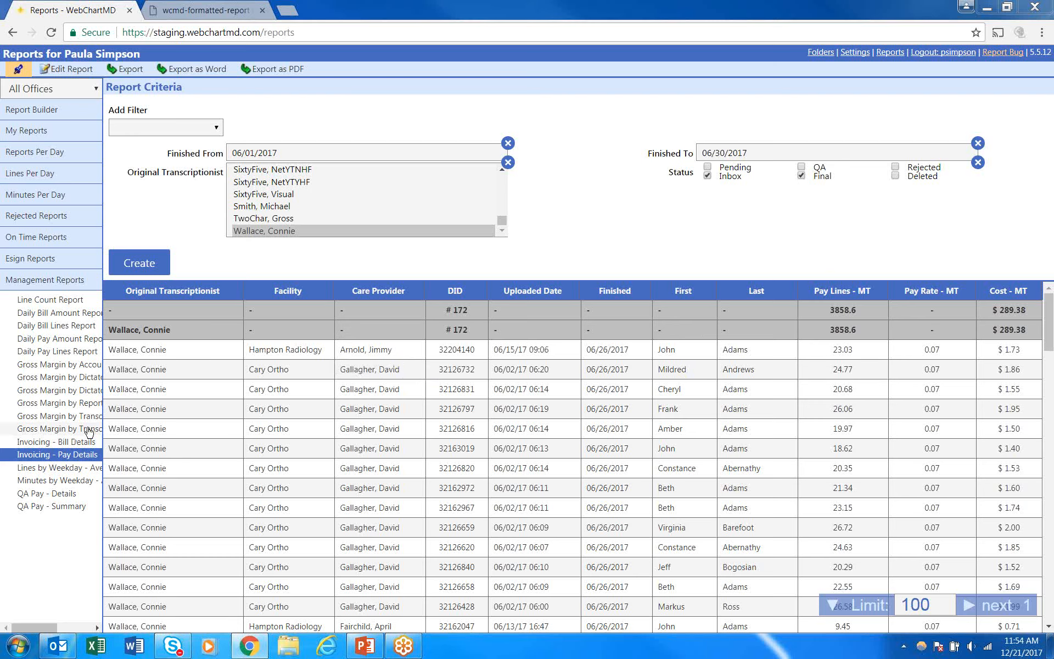
pyautogui.click(275, 70)
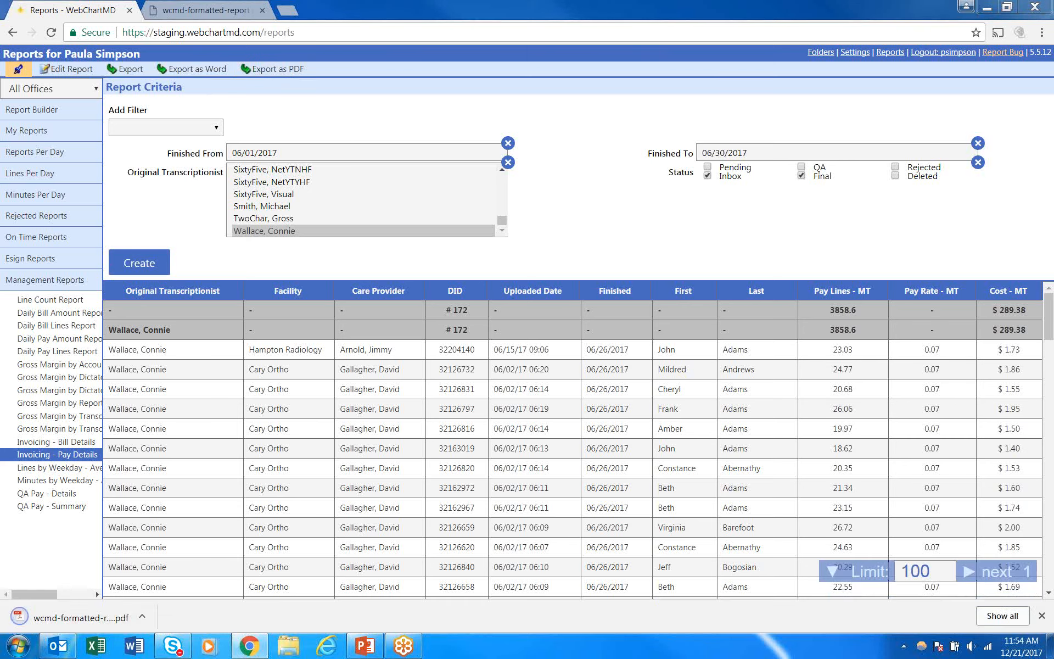
pyautogui.click(82, 622)
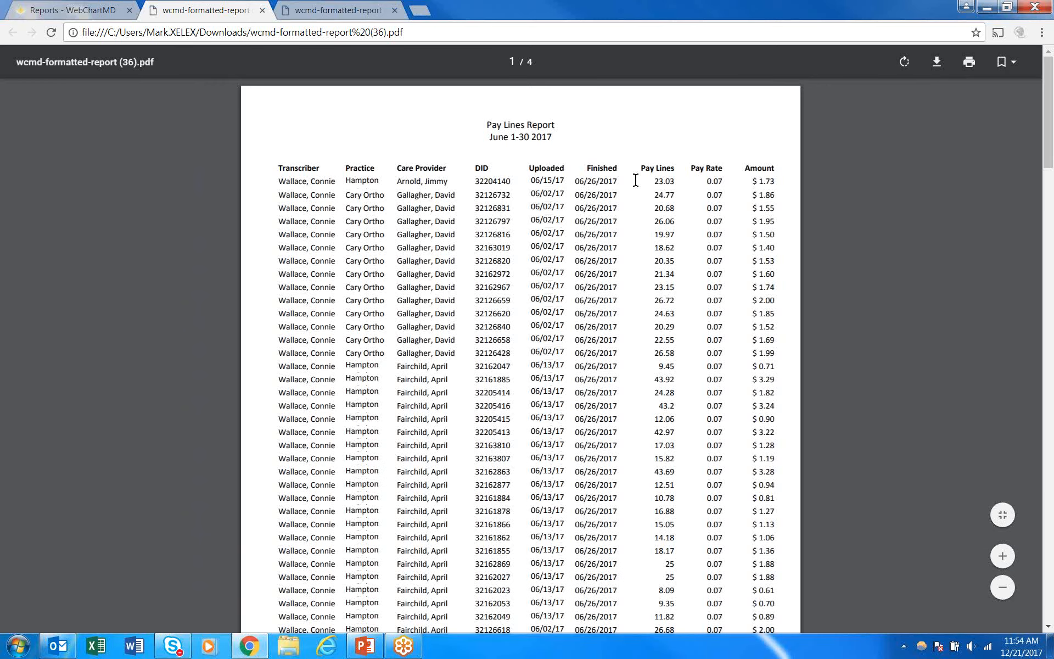
# Examine the pay lines, pay rate and amount columns and the grand total row across the pages of the Pay Lines Report PDF
pyautogui.moveTo(658, 181); pyautogui.dragTo(776, 179)
pyautogui.click(685, 181)
pyautogui.click(774, 179)
pyautogui.scroll(-17, 755, 221)
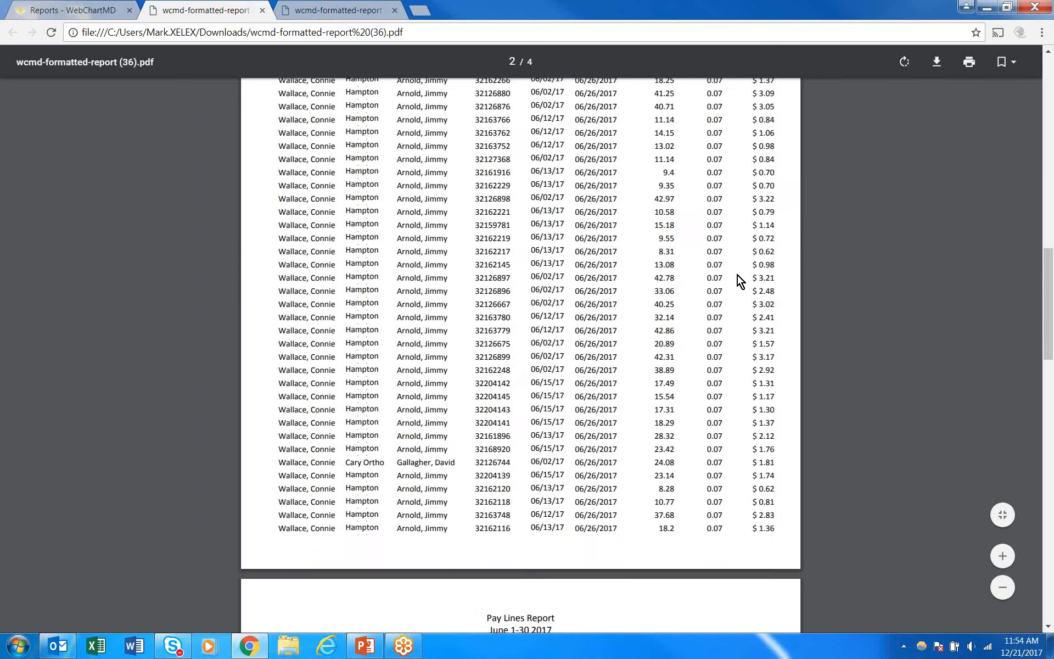
pyautogui.scroll(-20, 737, 275)
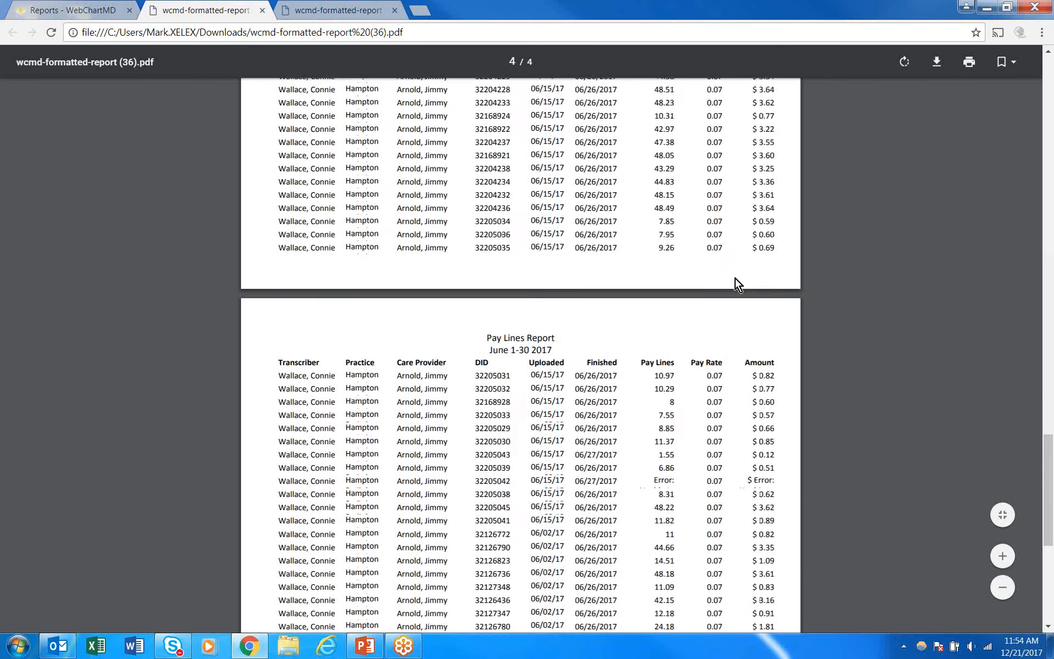
pyautogui.scroll(-7, 735, 278)
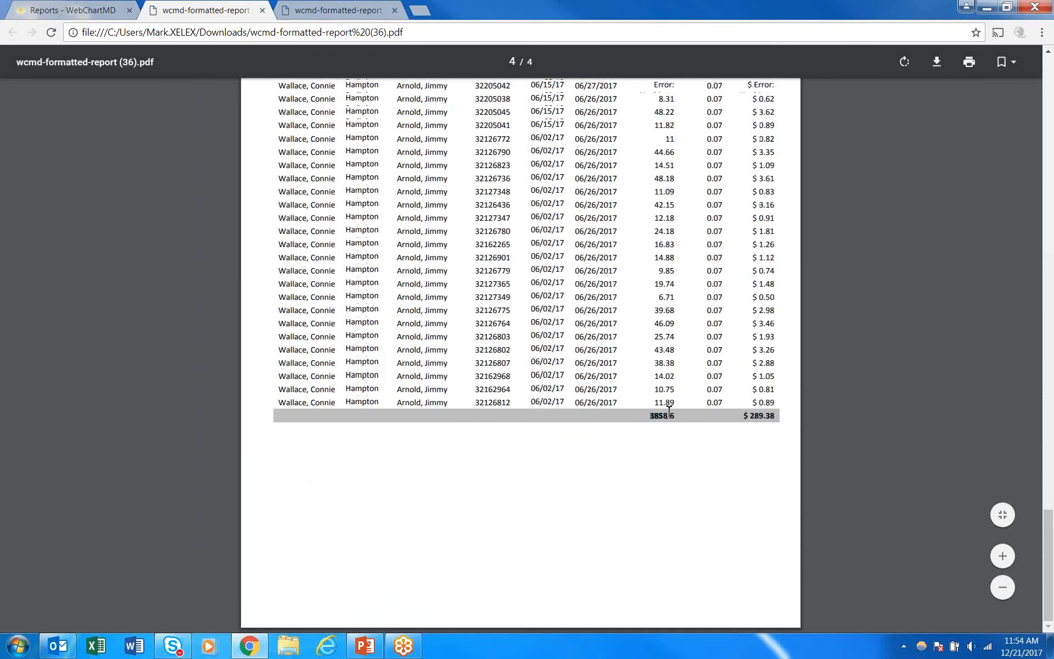
pyautogui.moveTo(668, 410); pyautogui.dragTo(678, 414)
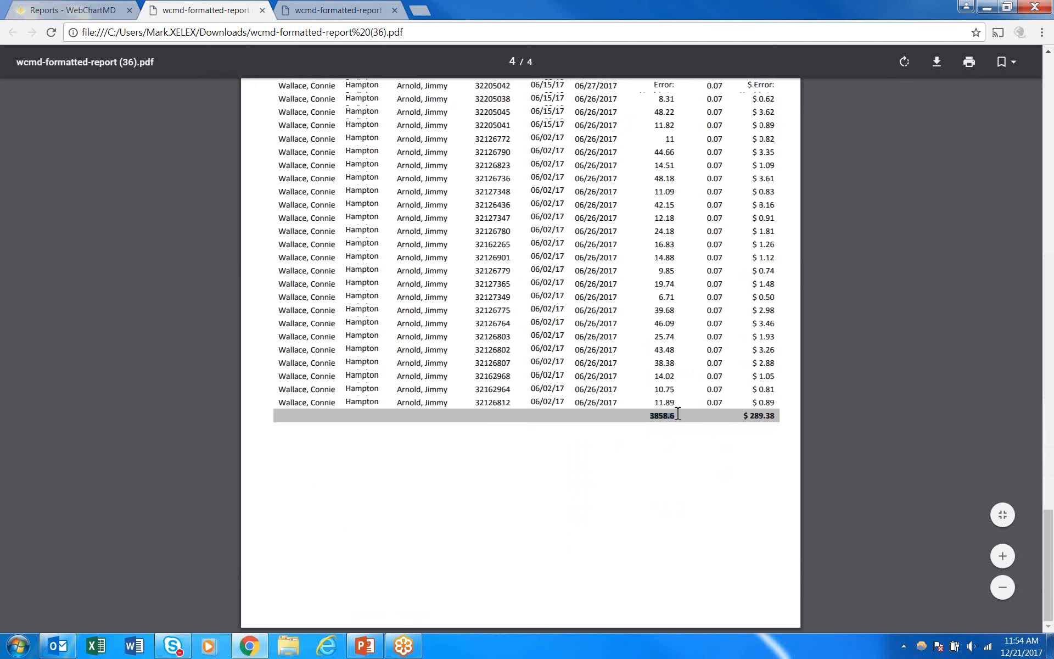
pyautogui.click(744, 415)
pyautogui.scroll(10, 558, 355)
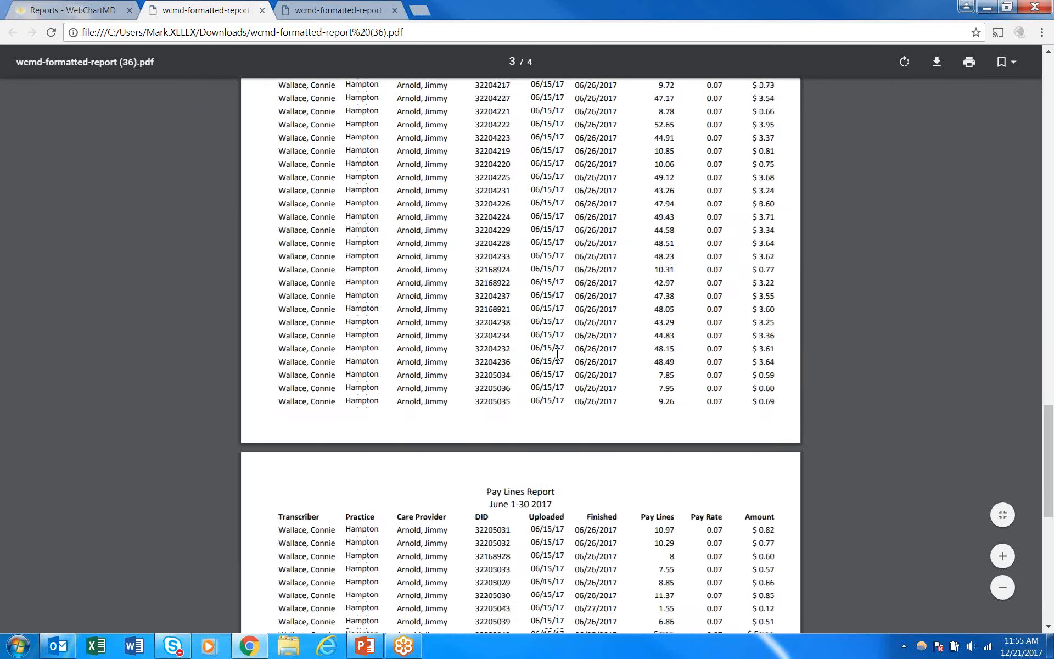
pyautogui.scroll(7, 558, 355)
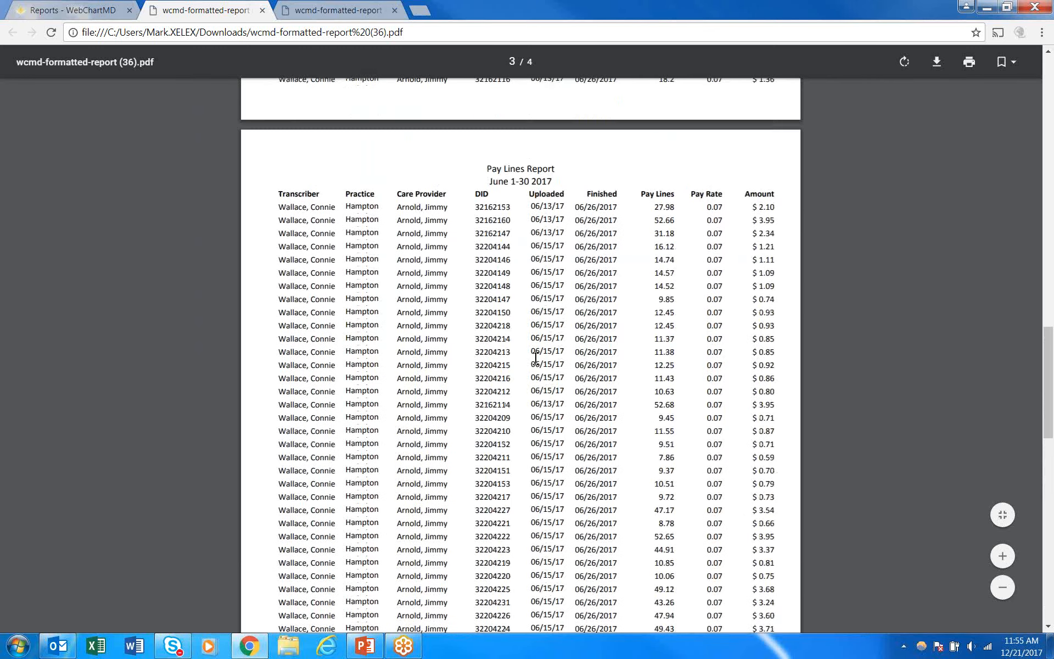
pyautogui.scroll(5, 535, 358)
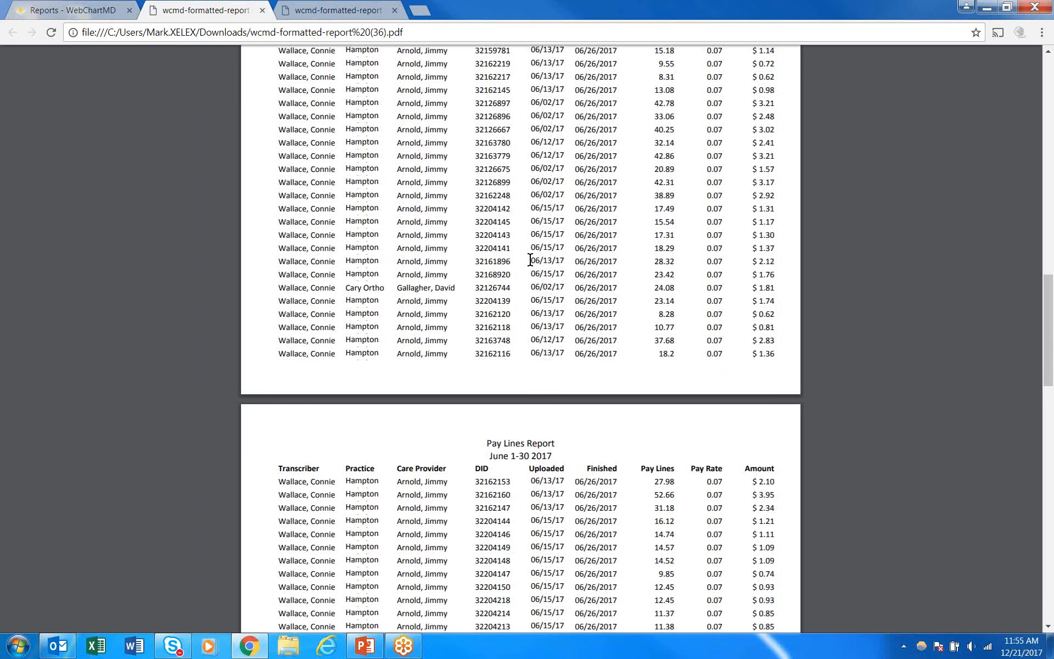
pyautogui.scroll(-20, 531, 259)
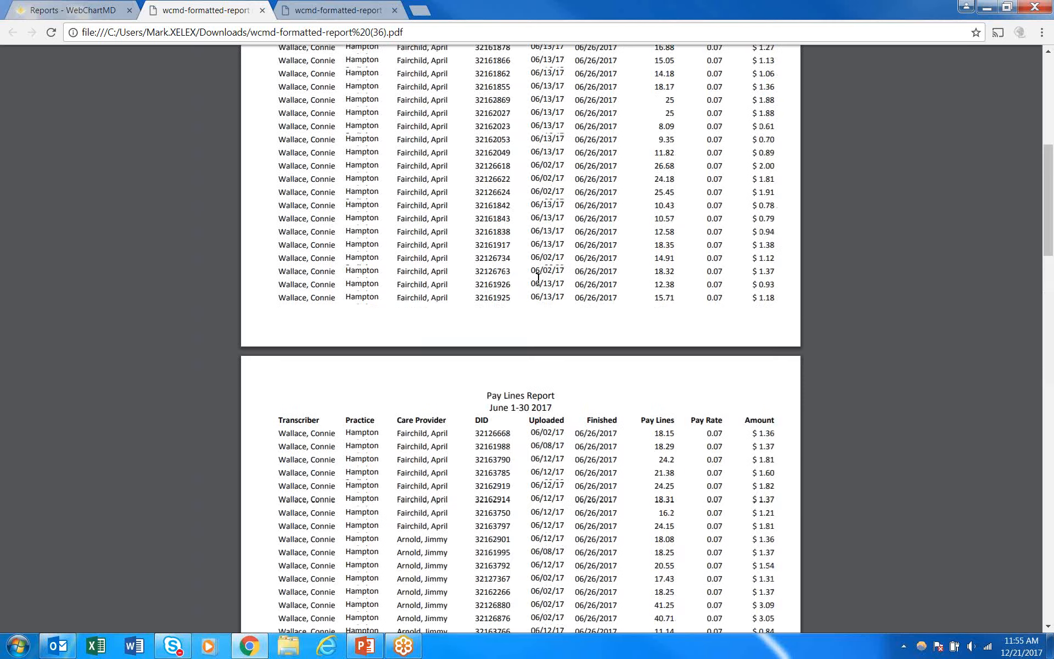